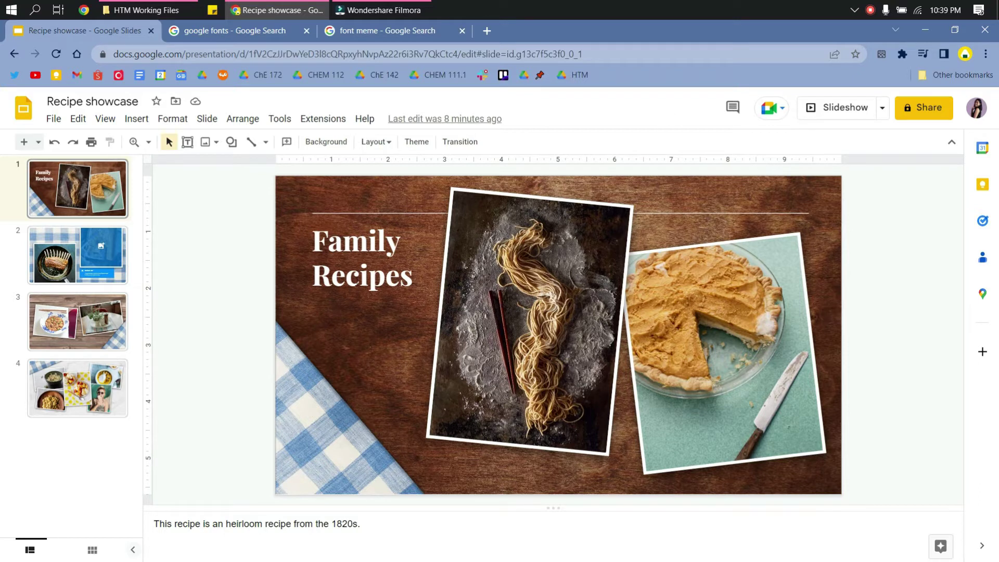
Select the entire 'Family Recipes' title (Playfair Display Bold, size 36) and check the font list
double_click(356, 280)
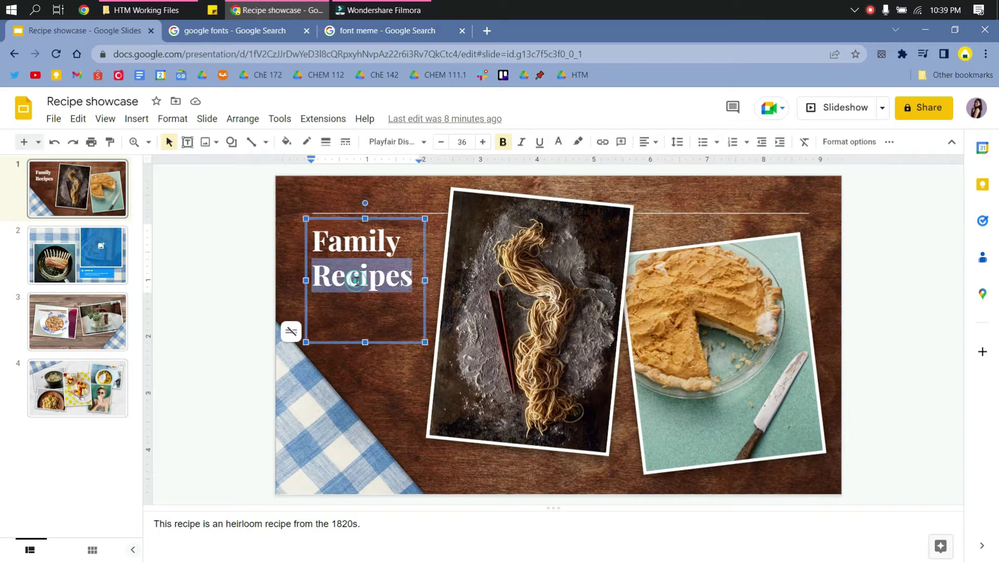
left_click(400, 279)
left_click_drag(409, 280, 309, 238)
left_click(395, 142)
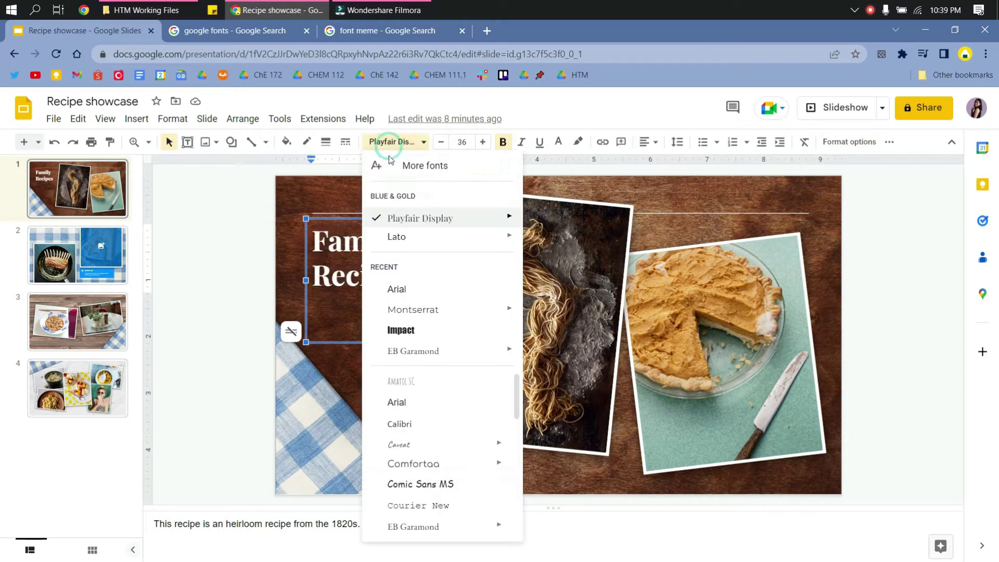
mouse_move(425, 222)
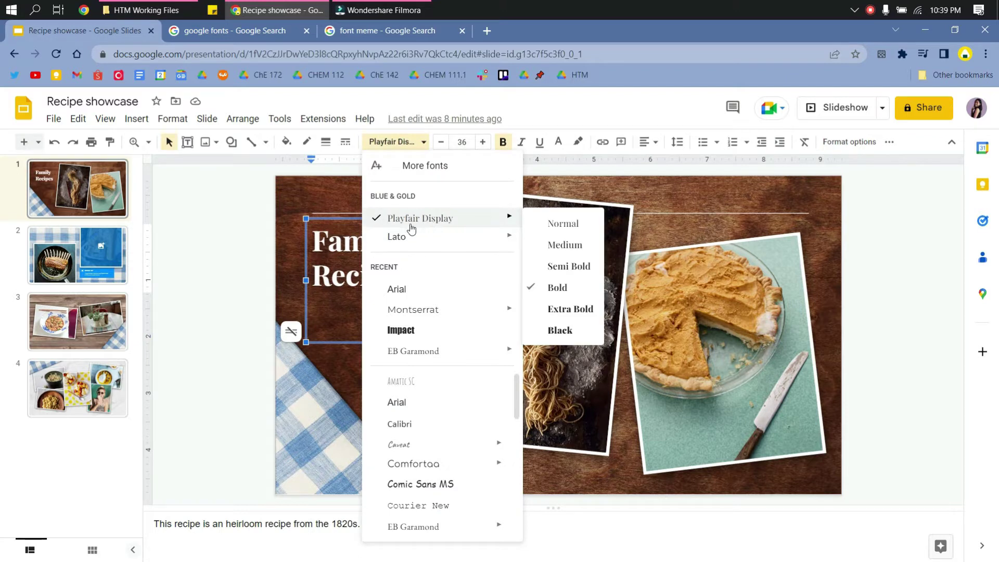
left_click(336, 292)
left_click(386, 280)
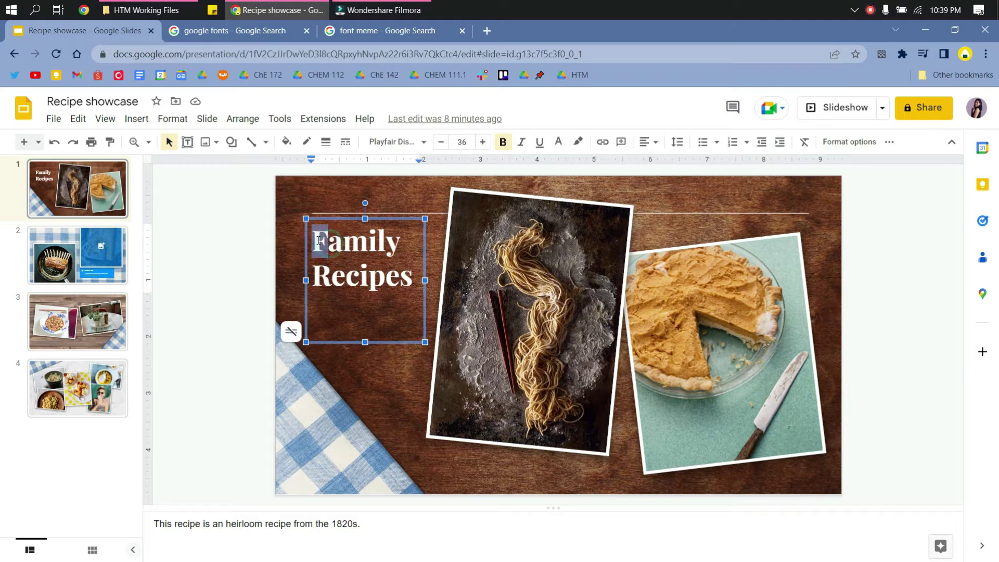
triple_click(404, 266)
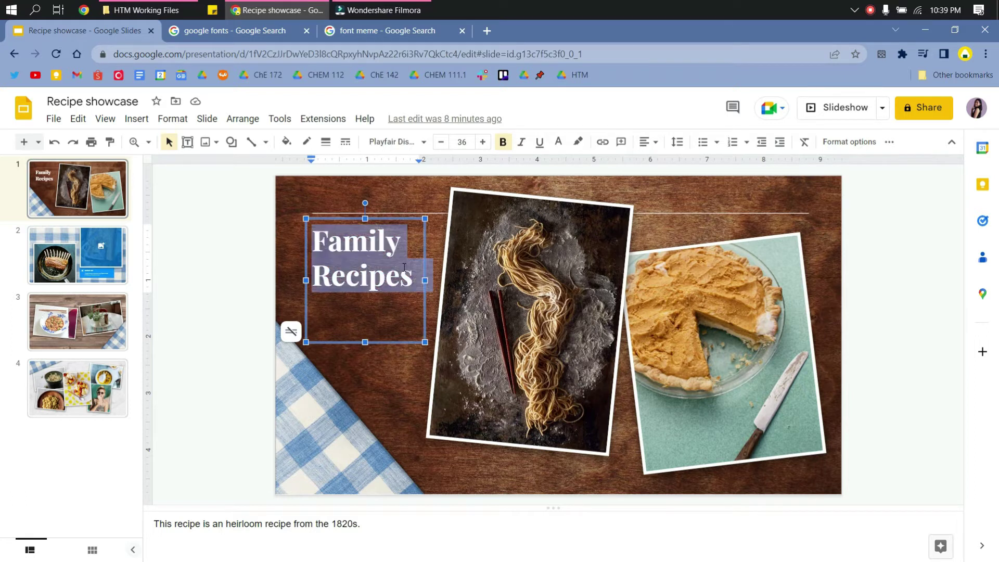
Open the More fonts library, browse it, and check Abril Fatface to add it to My fonts
left_click(395, 141)
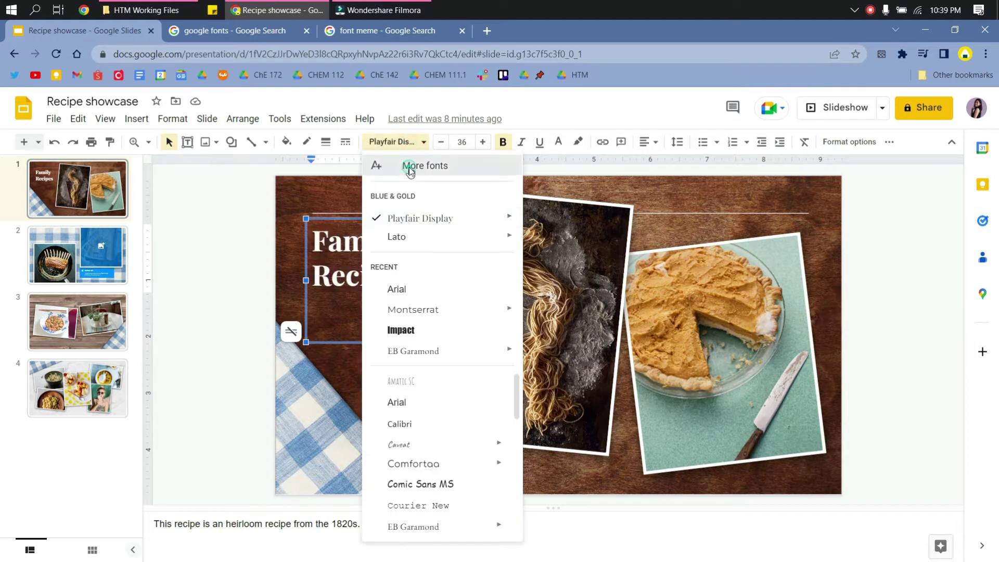
left_click(409, 168)
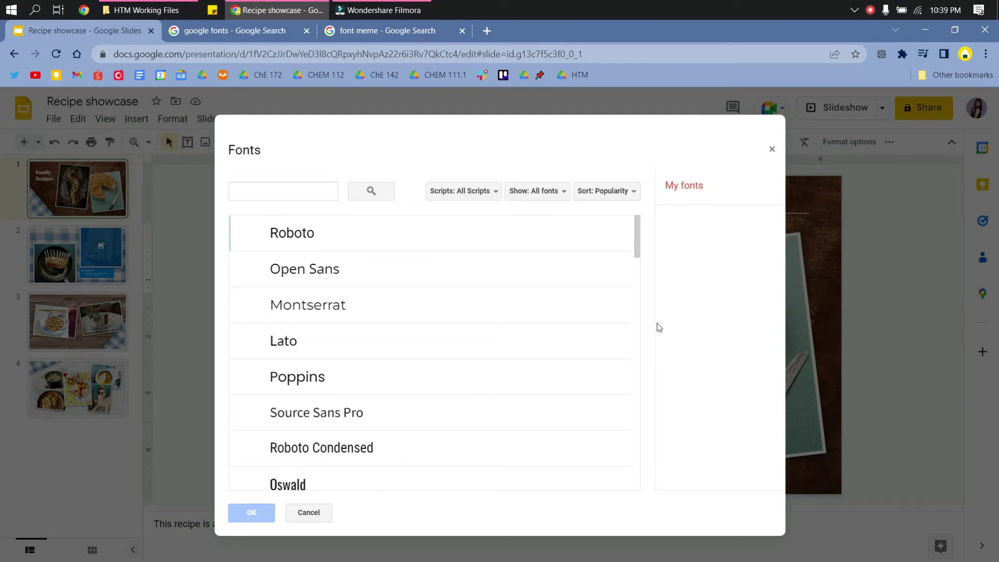
scroll(531, 362, "down", 20)
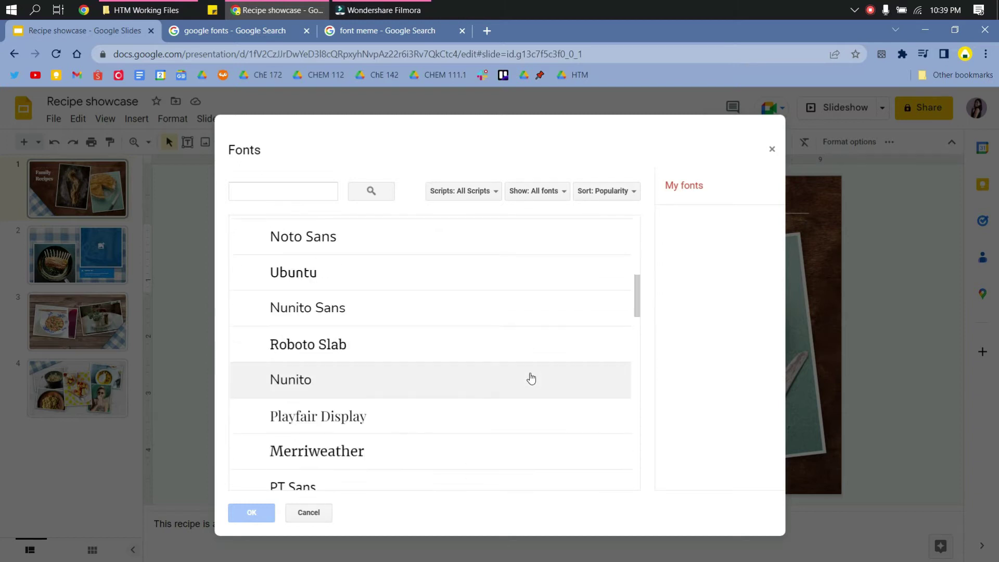
scroll(530, 388, "down", 14)
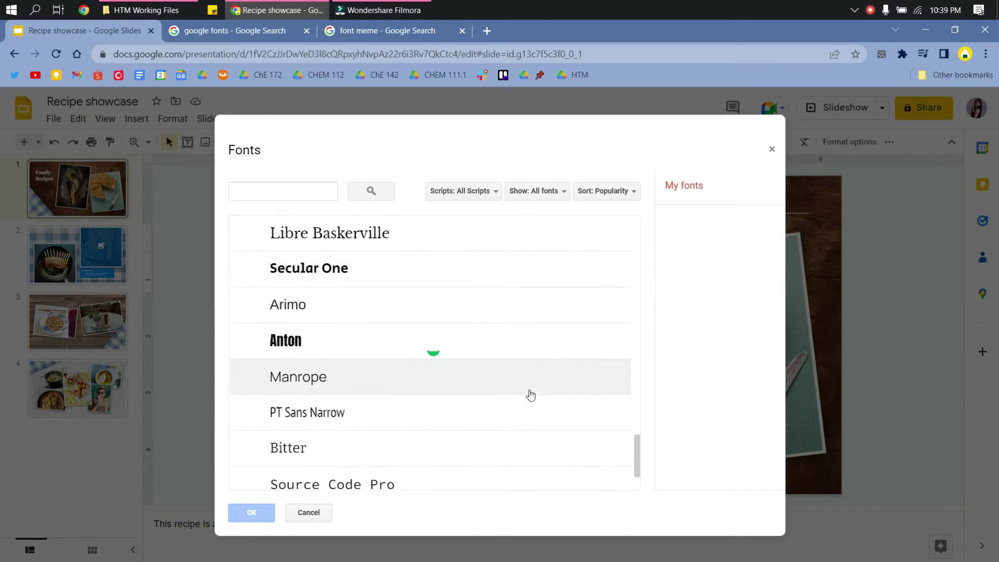
scroll(529, 400, "up", 5)
scroll(529, 399, "up", 5)
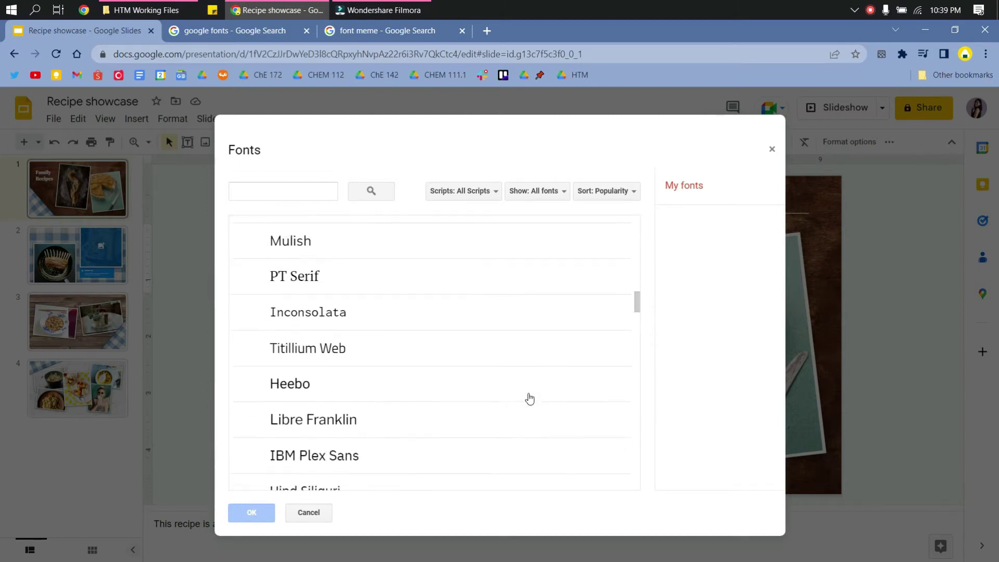
scroll(529, 403, "down", 8)
scroll(527, 410, "down", 20)
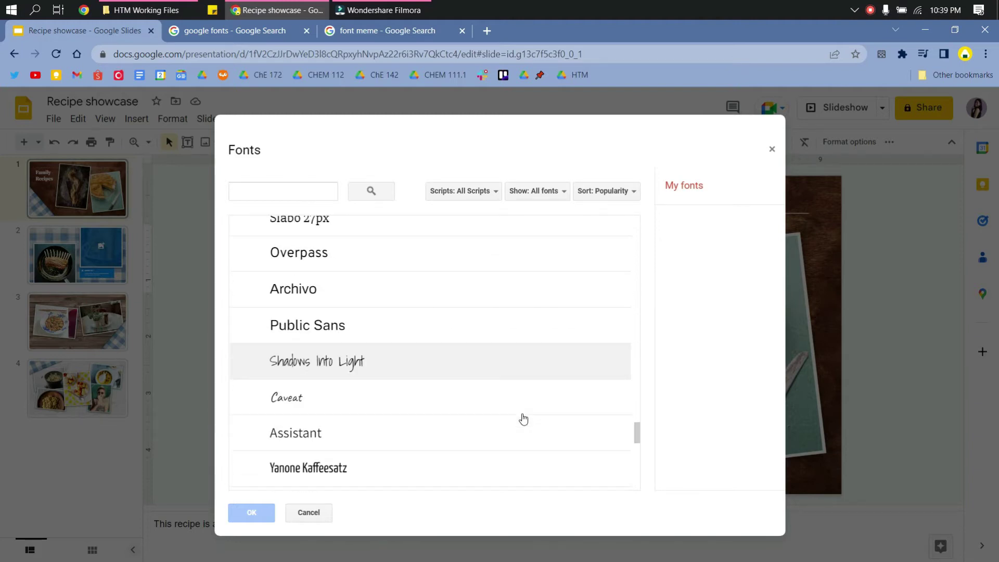
scroll(523, 419, "down", 20)
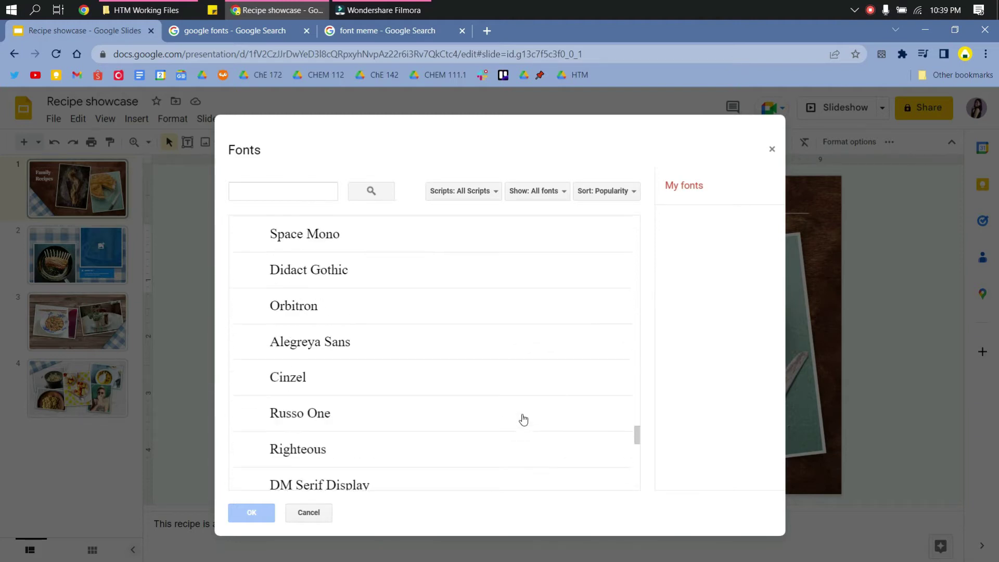
scroll(522, 420, "down", 5)
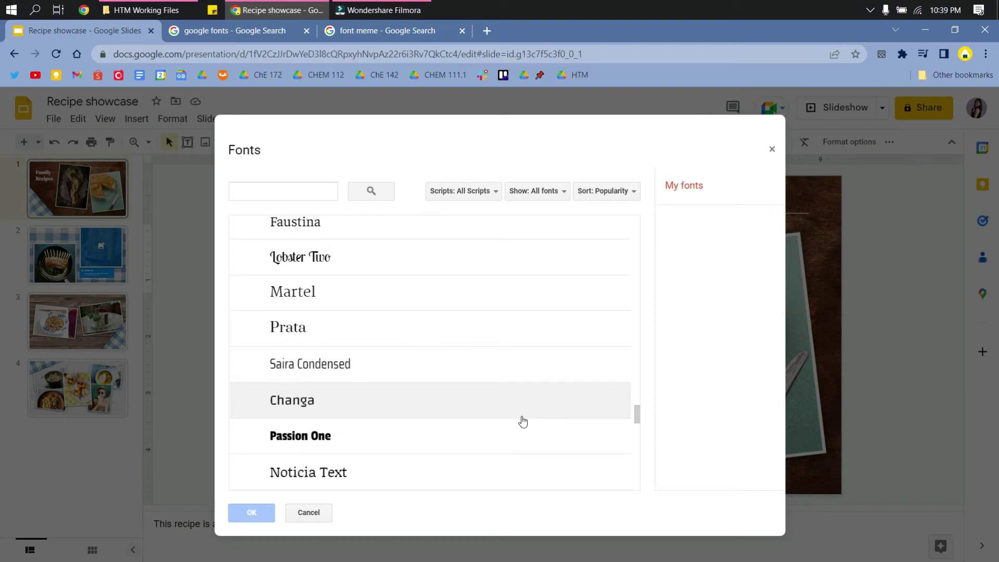
scroll(523, 421, "up", 15)
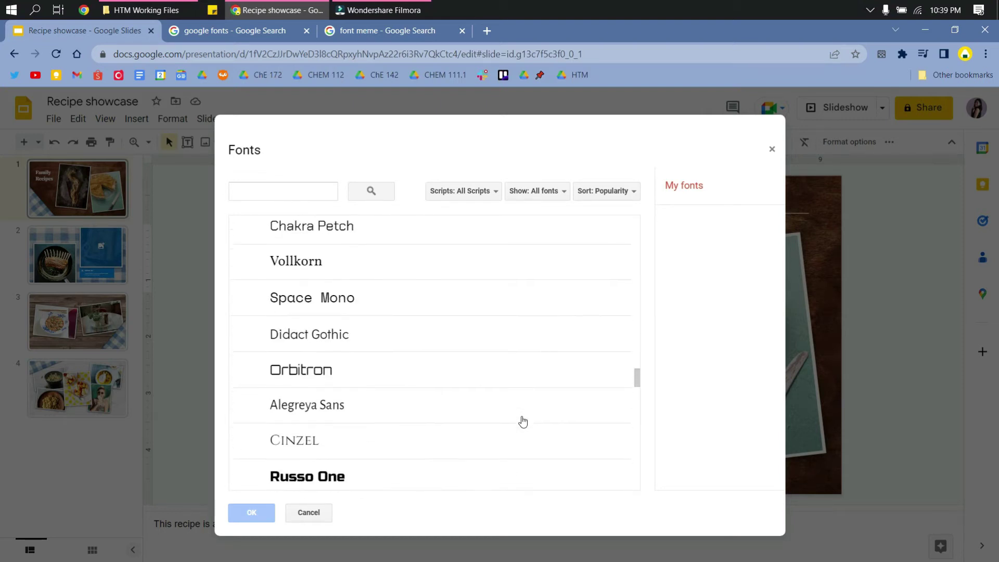
scroll(523, 420, "up", 5)
scroll(523, 420, "up", 15)
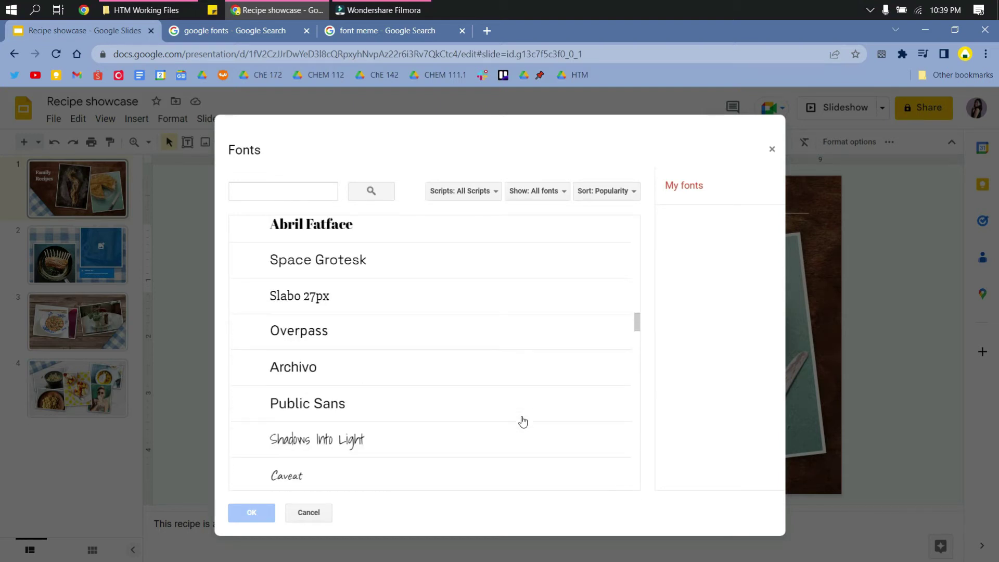
scroll(522, 421, "up", 15)
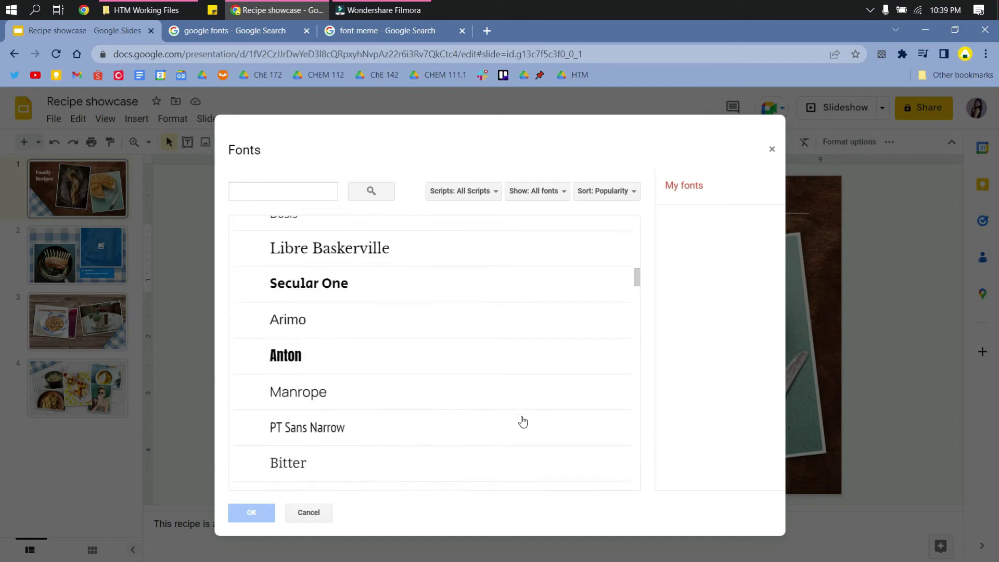
scroll(523, 421, "up", 10)
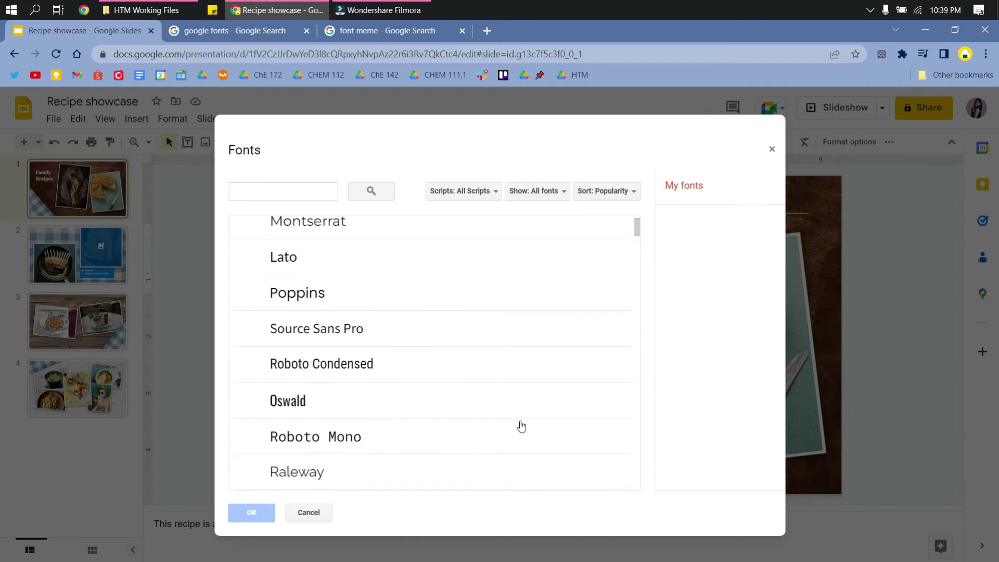
scroll(522, 432, "down", 5)
scroll(523, 430, "down", 15)
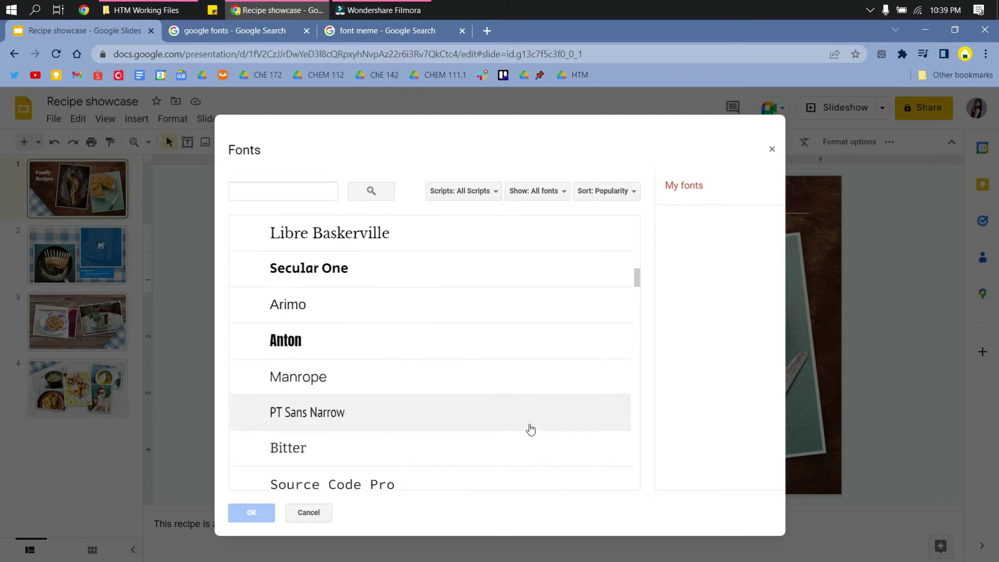
scroll(529, 428, "down", 10)
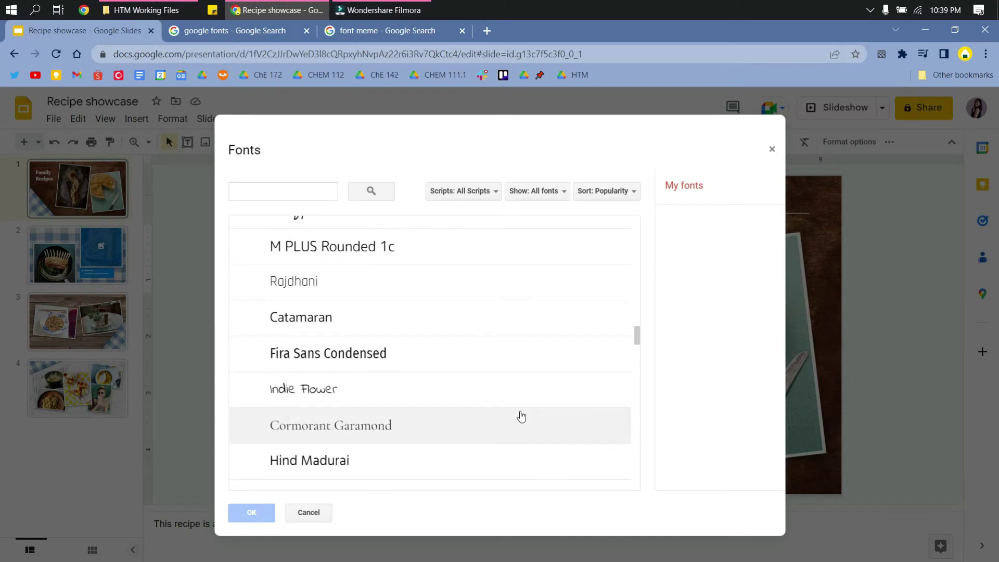
scroll(513, 411, "up", 8)
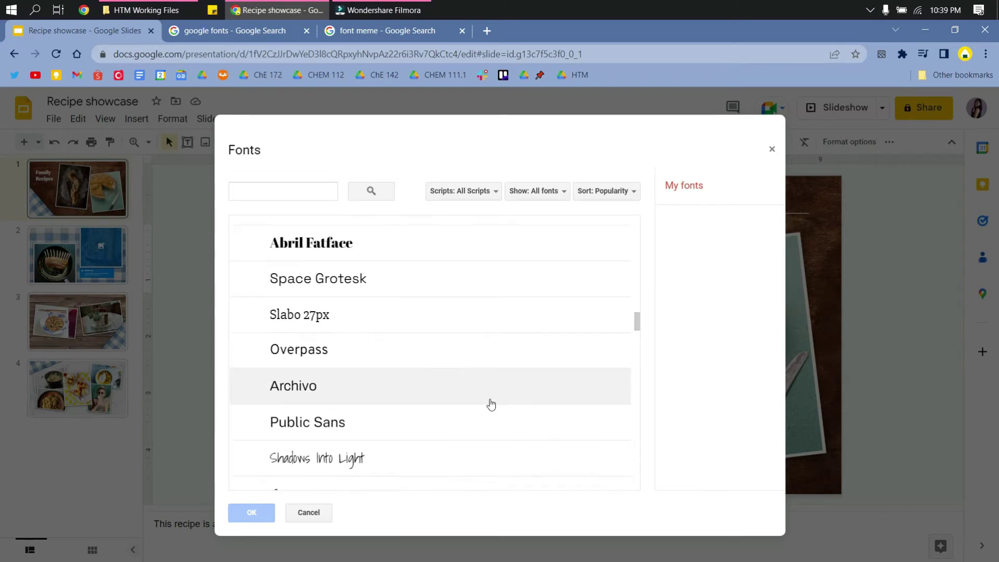
left_click(414, 254)
Apply Abril Fatface to the title, confirm it in the font list, then go to the 'font meme' results
left_click(251, 513)
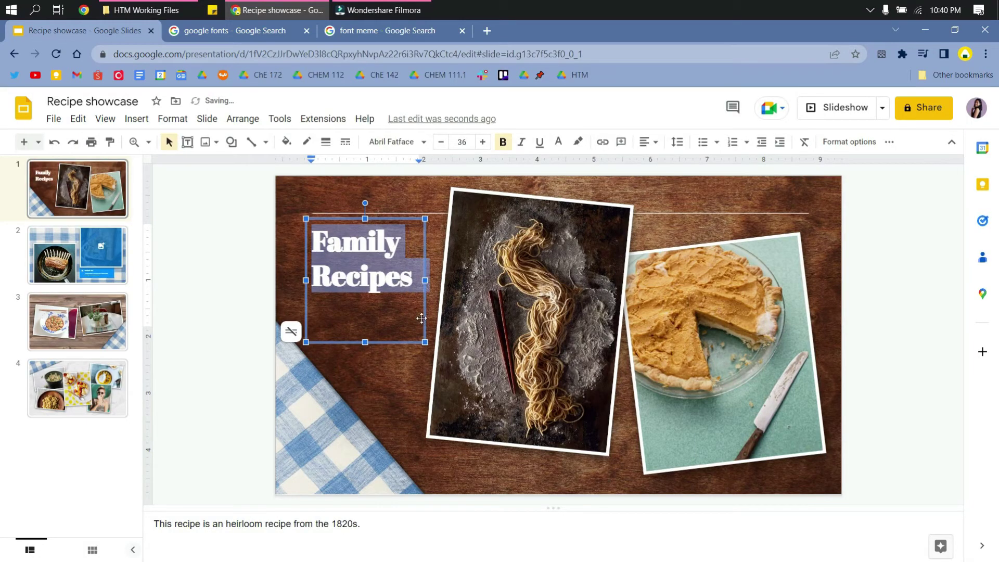
left_click(415, 142)
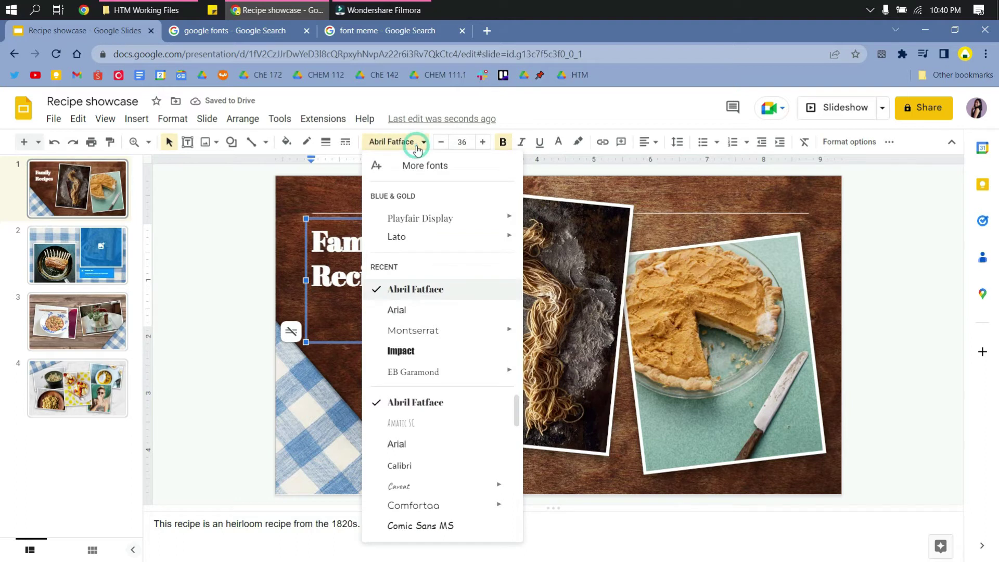
left_click(417, 146)
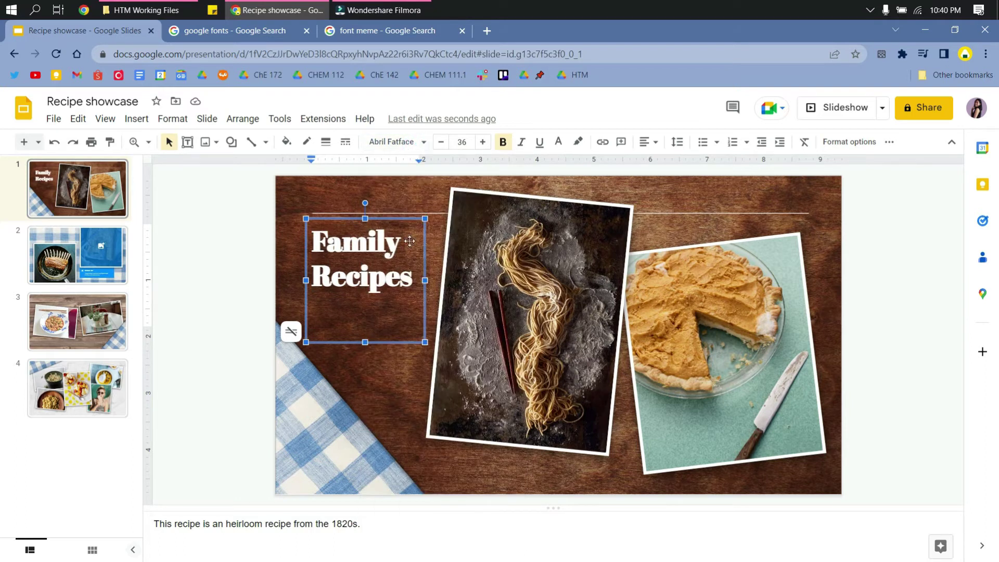
left_click(289, 208)
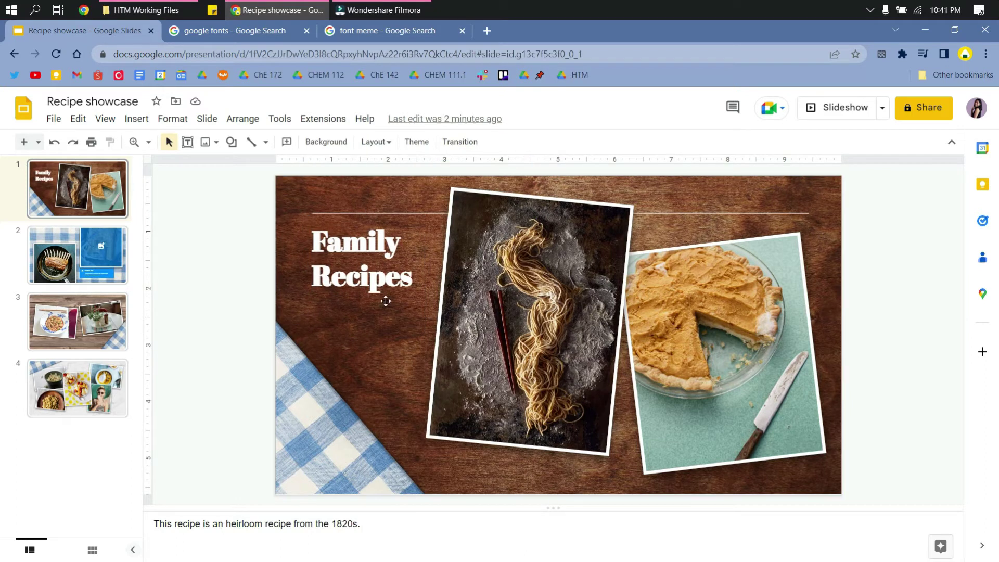
left_click(364, 37)
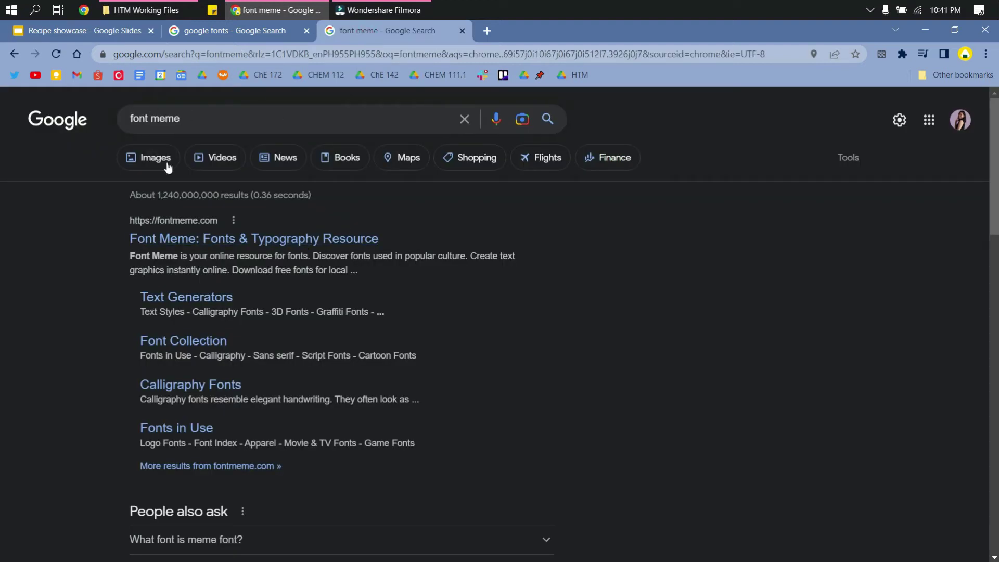
Open Font Meme's Slow Horses font generator and leave the text effect at none
left_click(190, 239)
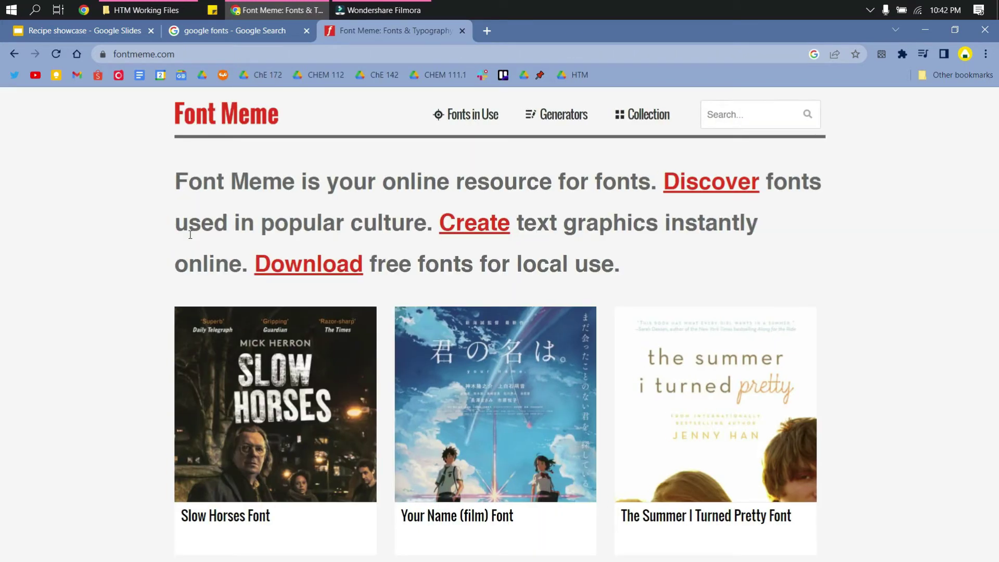
scroll(341, 492, "down", 3)
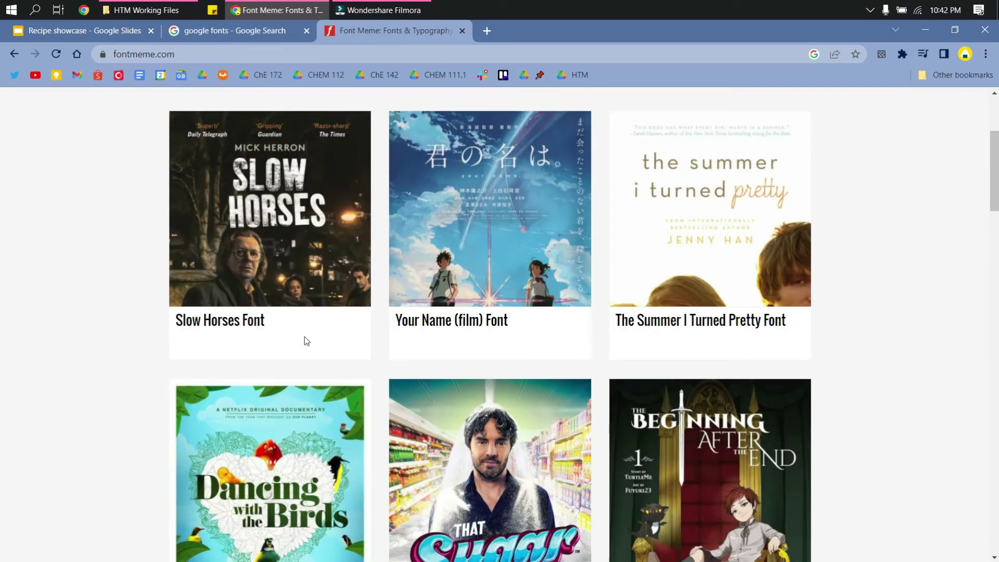
scroll(267, 324, "up", 2)
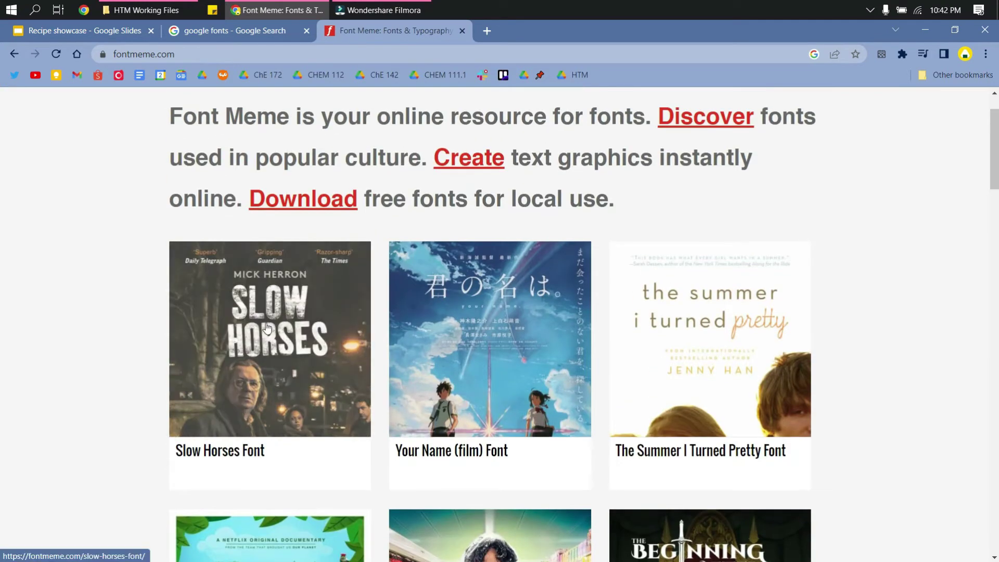
left_click(266, 327)
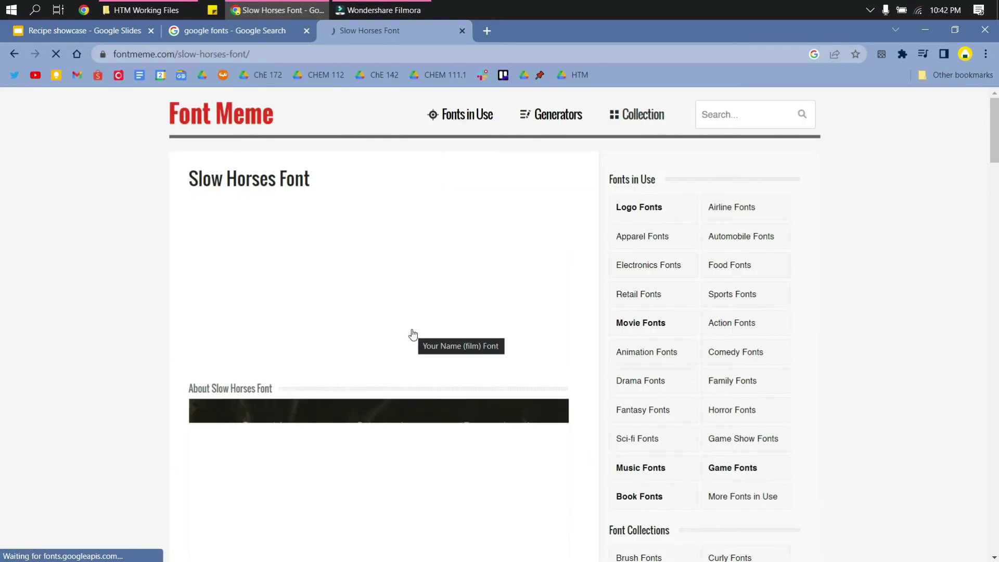
scroll(475, 333, "down", 7)
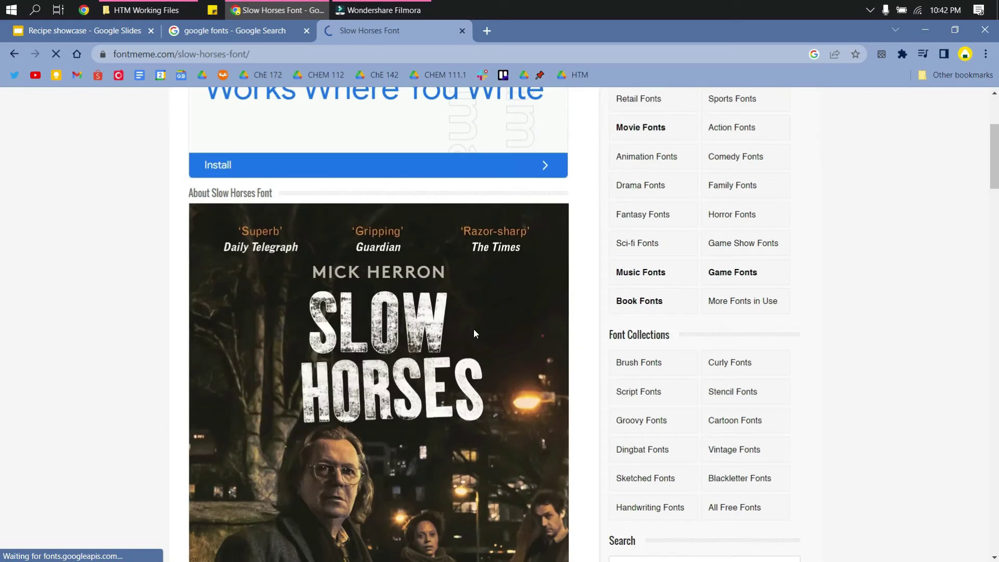
scroll(474, 331, "down", 15)
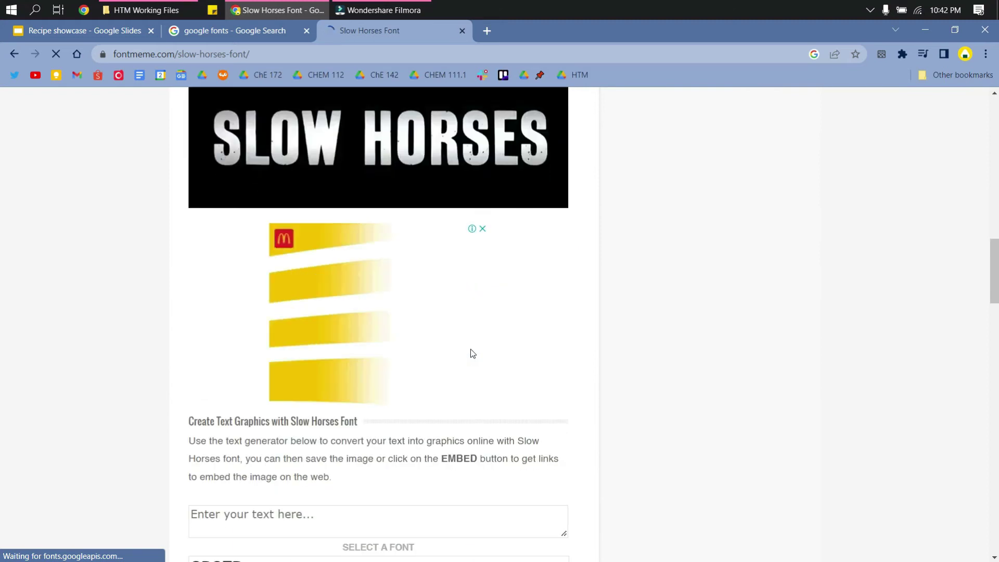
scroll(472, 354, "down", 4)
scroll(468, 354, "down", 4)
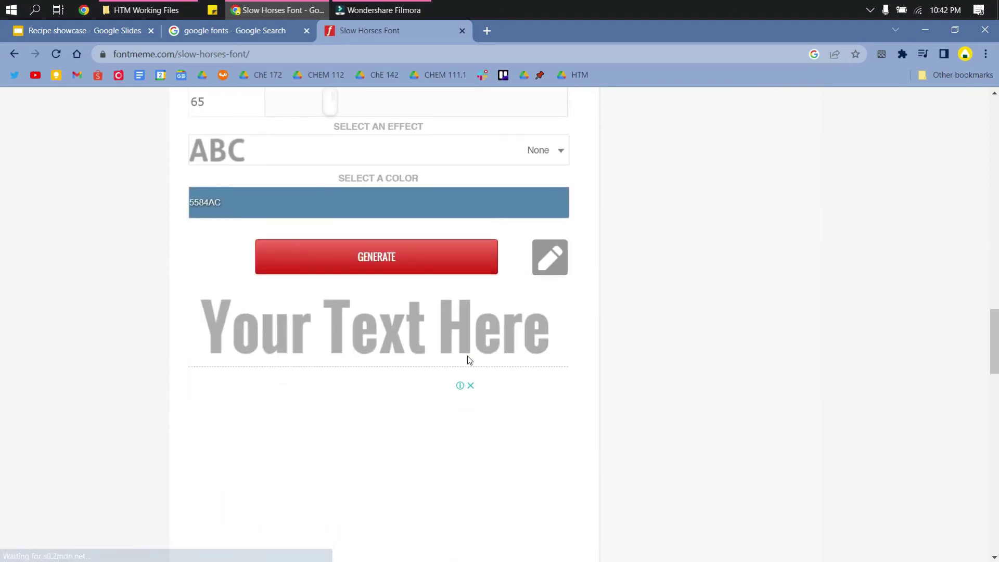
scroll(467, 357, "up", 3)
scroll(467, 356, "up", 1)
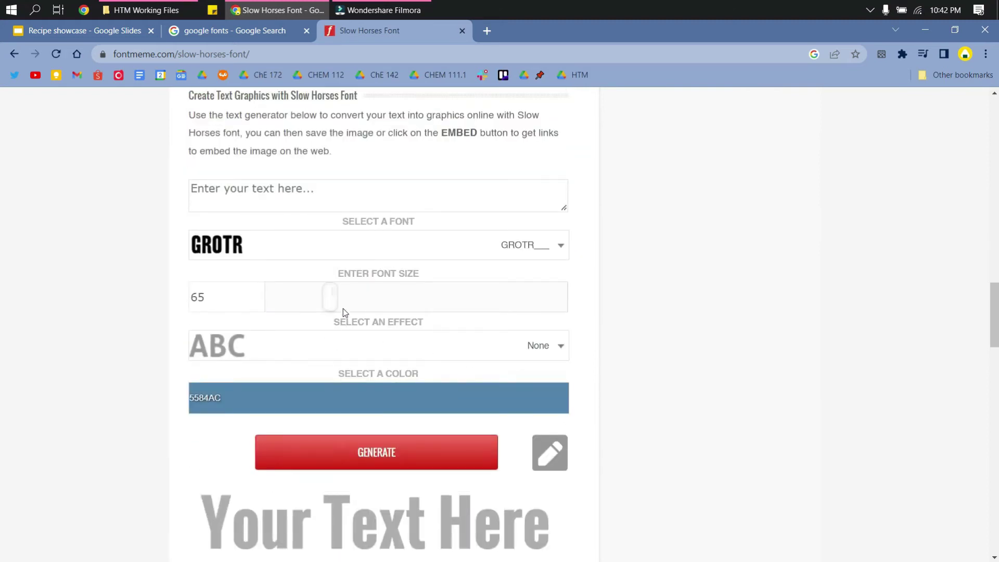
left_click(275, 346)
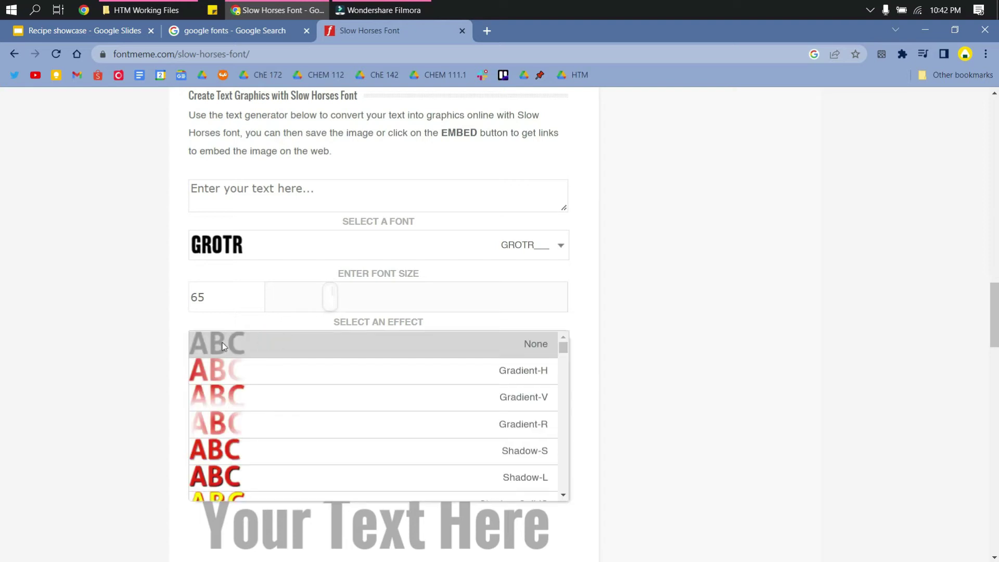
left_click(644, 345)
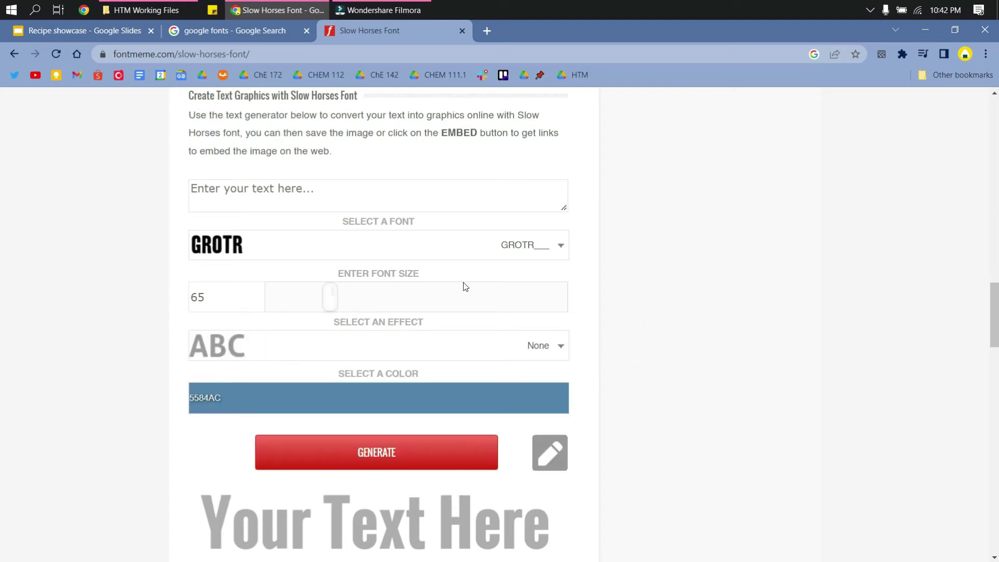
Generate 'Family Recipes' in GROTR, size 65, colour 5584AC
left_click(388, 203)
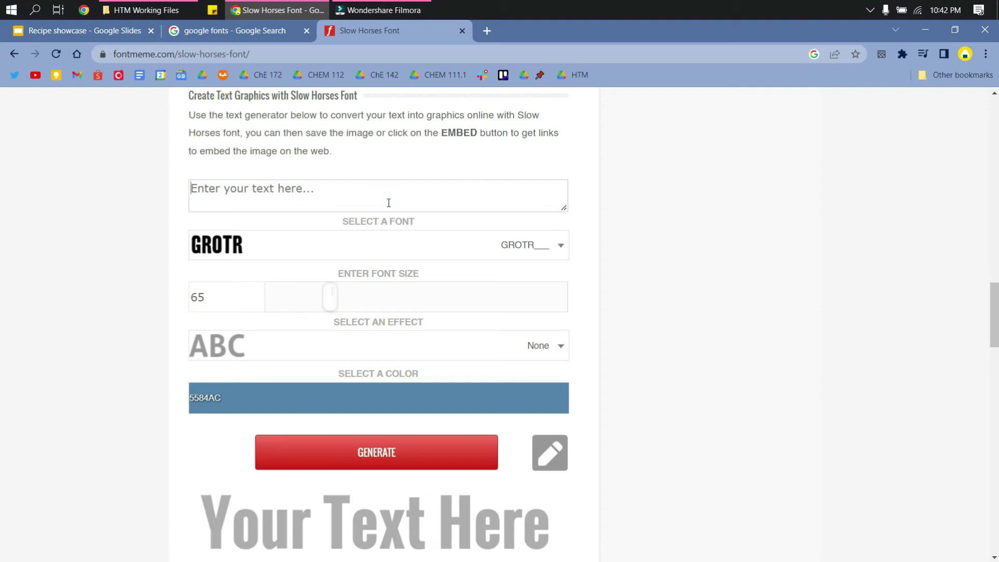
left_click(111, 37)
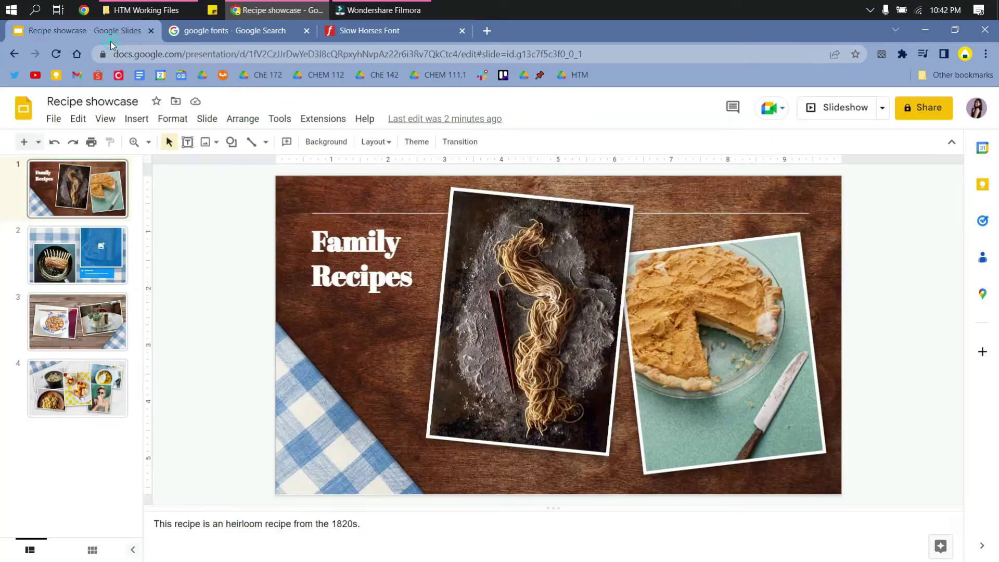
left_click(353, 37)
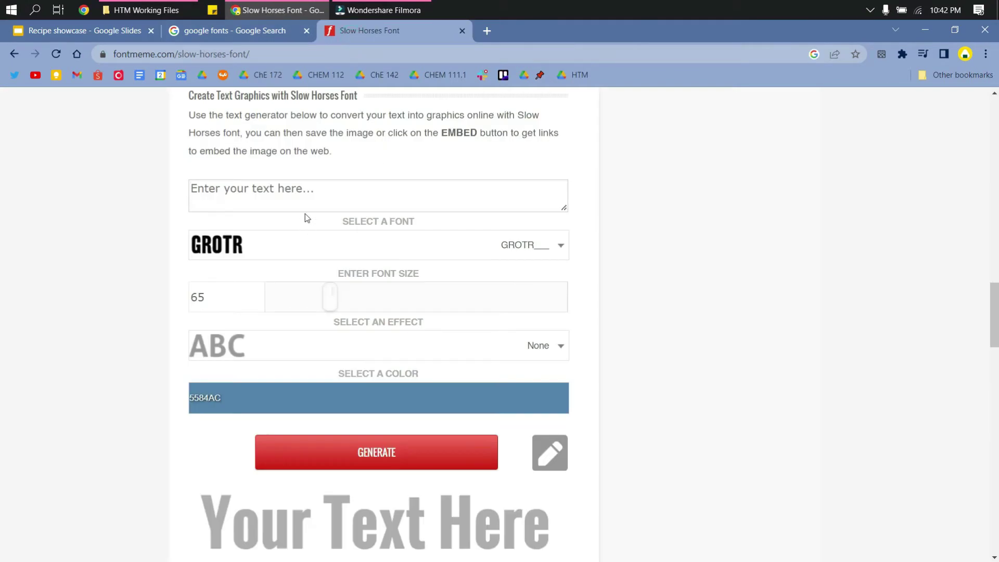
type("Family R")
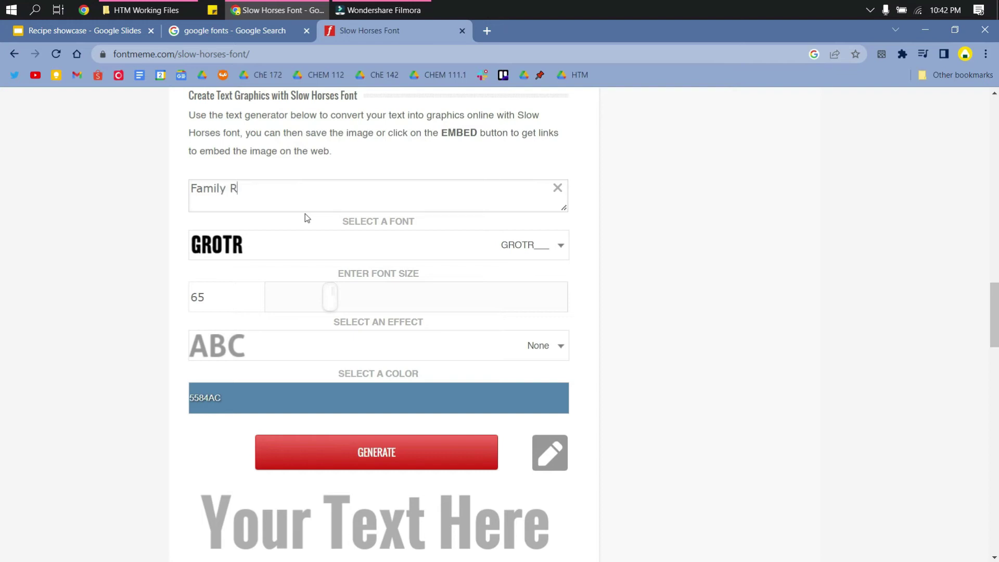
type("ecipes")
key("Return")
left_click(672, 285)
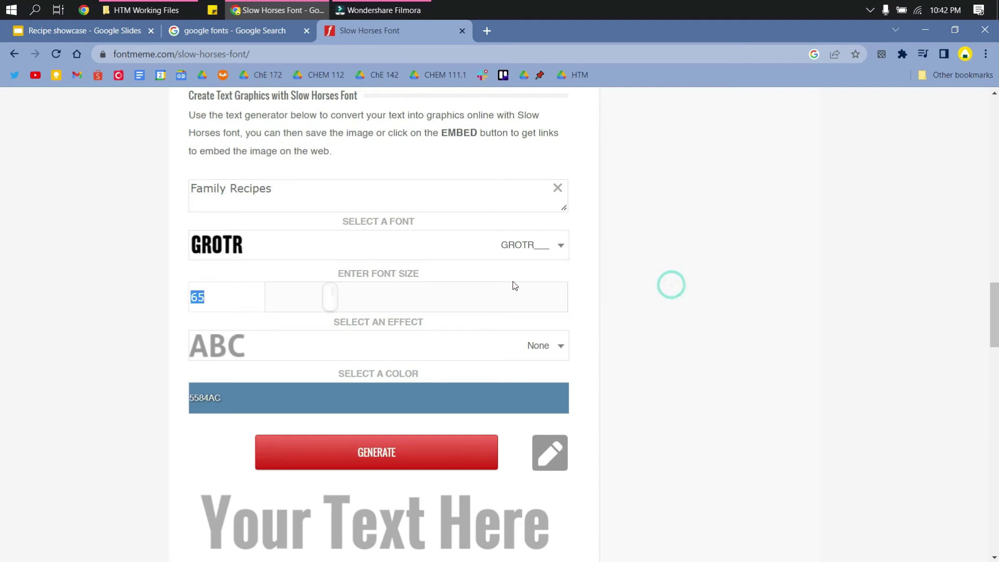
left_click(422, 252)
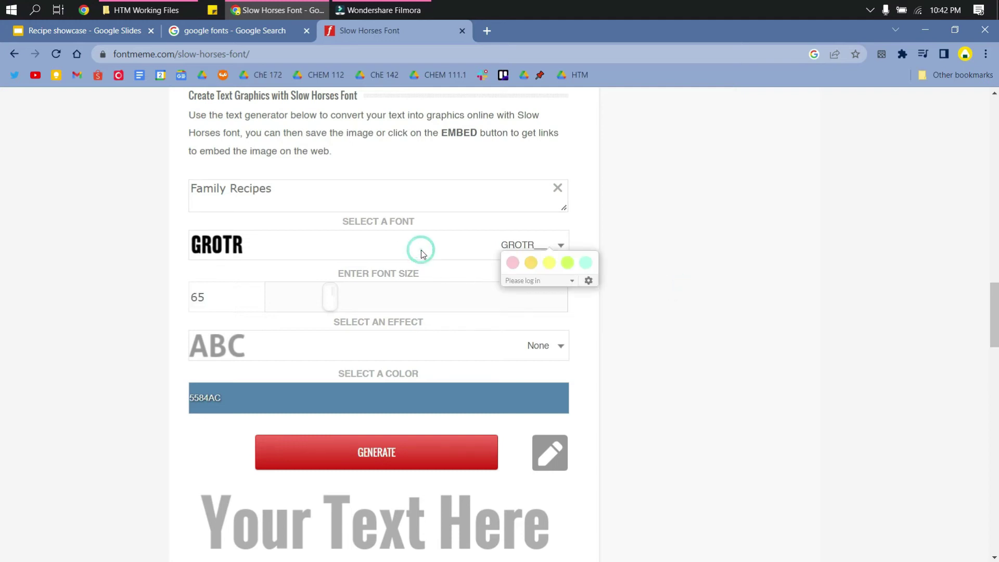
left_click(632, 270)
left_click(408, 450)
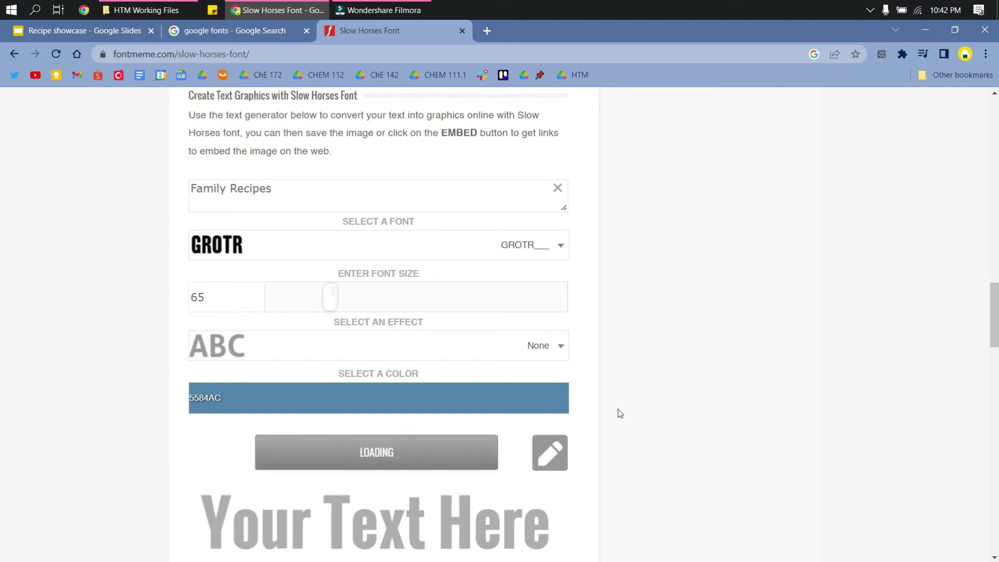
Copy the blue Family Recipes image and return to the Recipe showcase presentation
scroll(578, 458, "down", 1)
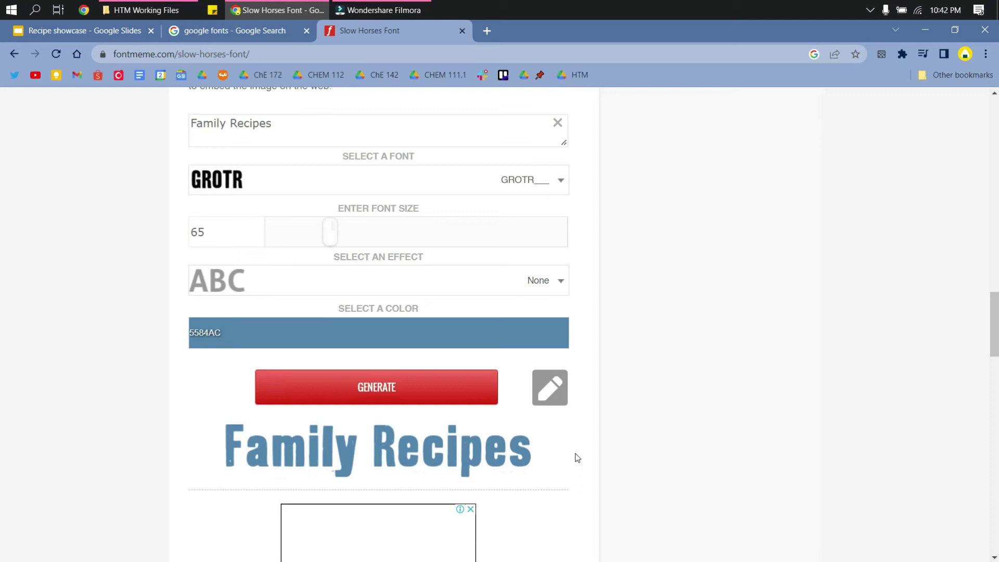
mouse_move(442, 447)
right_click(397, 445)
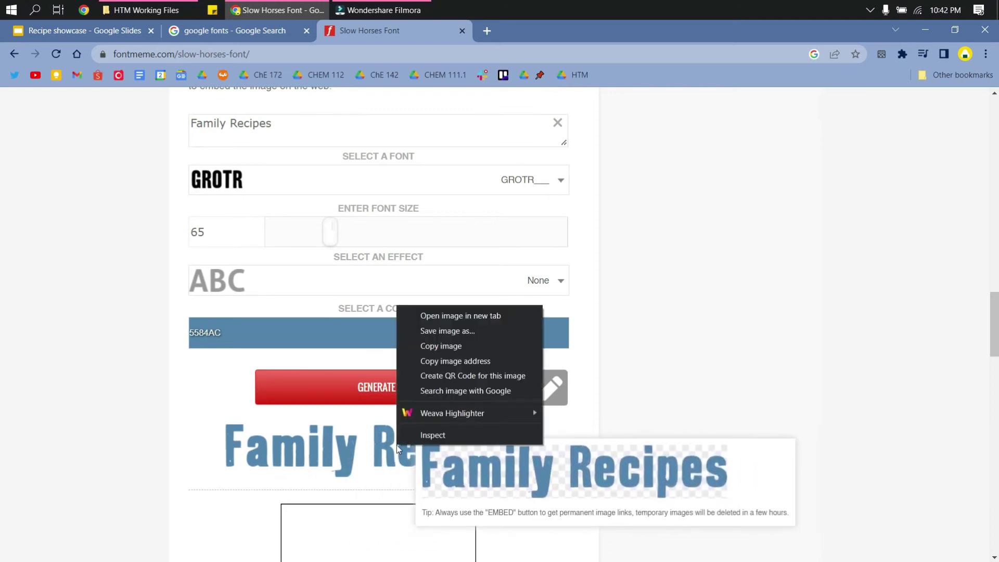
left_click(451, 347)
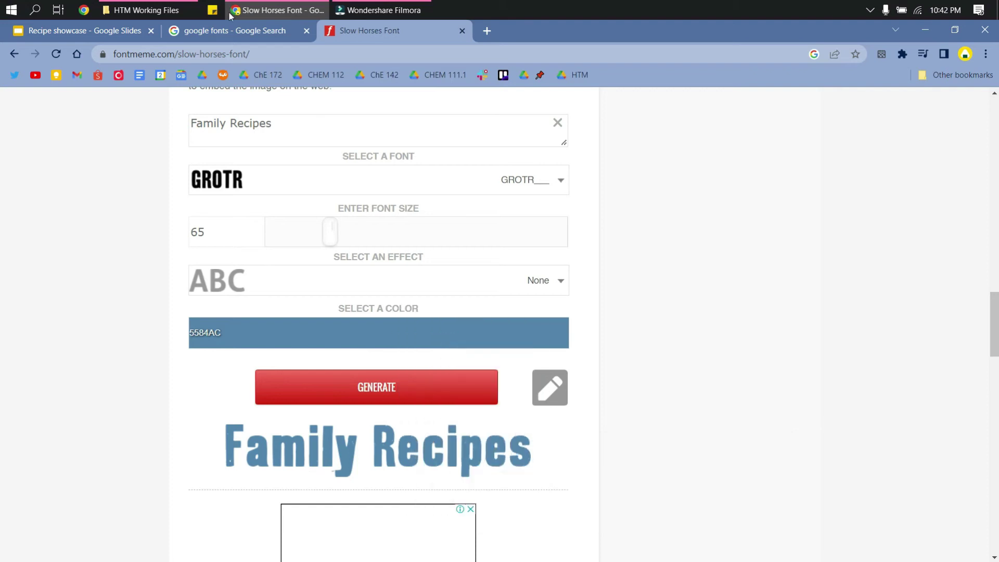
left_click(99, 30)
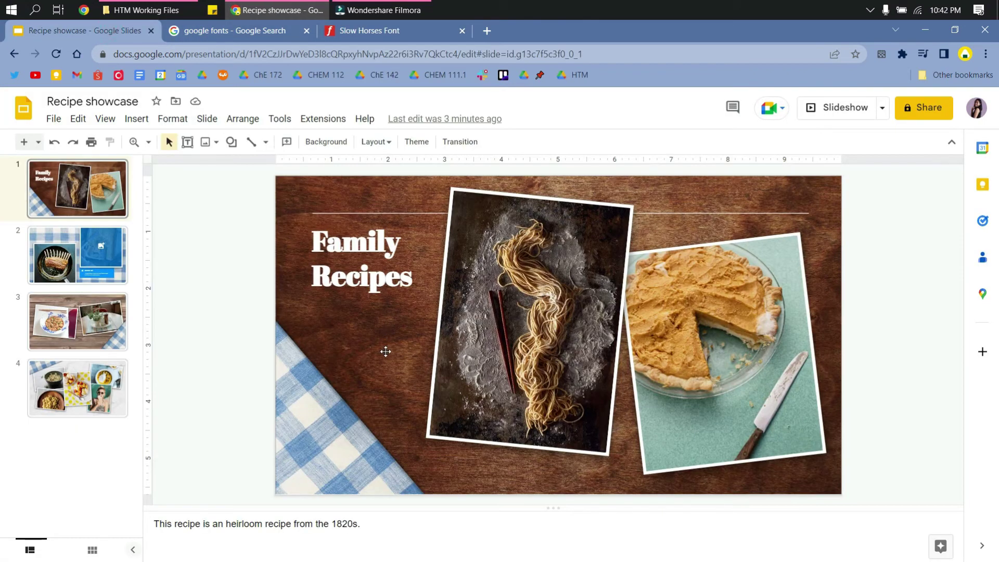
Paste the blue GROTR graphic onto the title slide, shrink it, and place it under the title
right_click(386, 356)
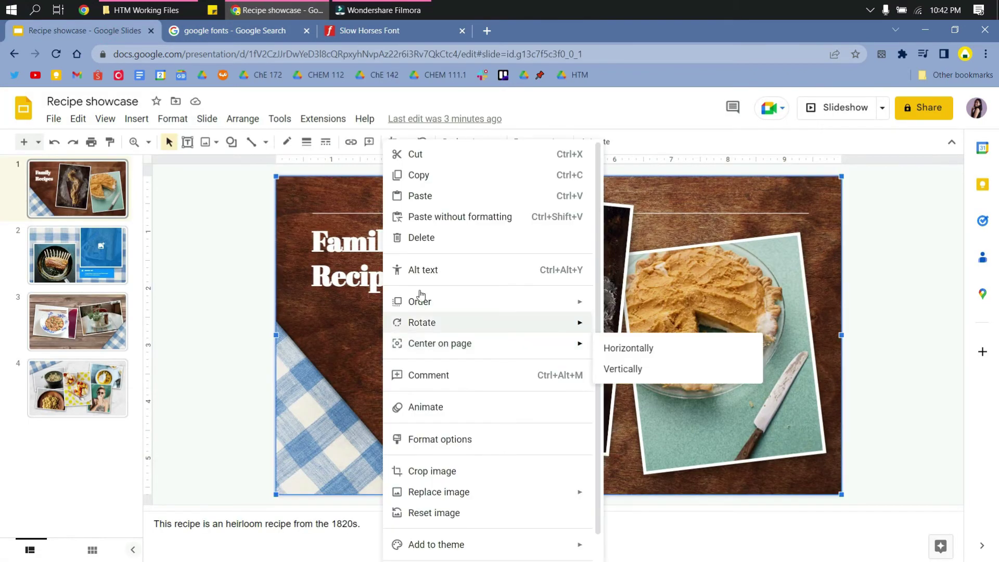
left_click(442, 194)
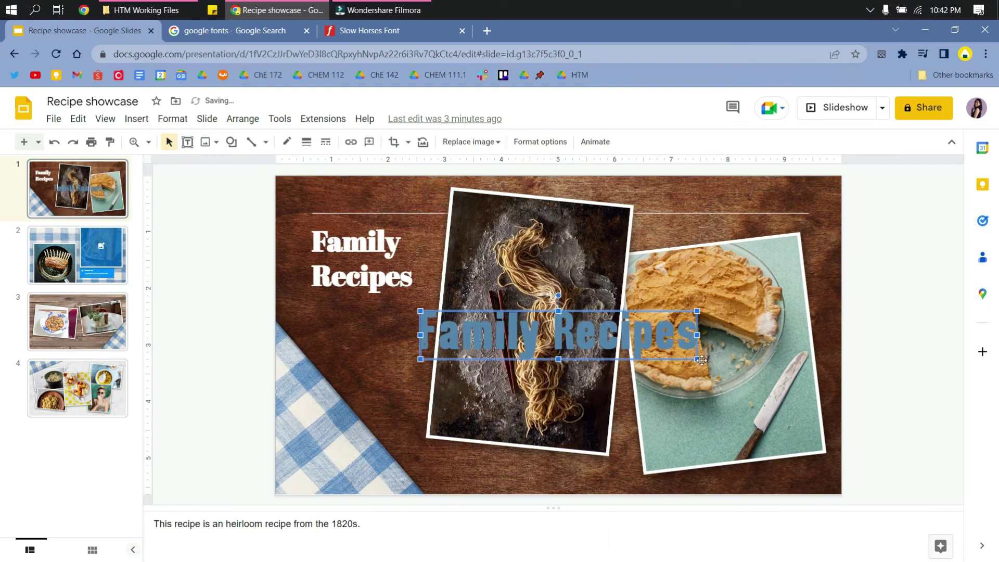
left_click_drag(697, 358, 487, 338)
left_click(391, 275)
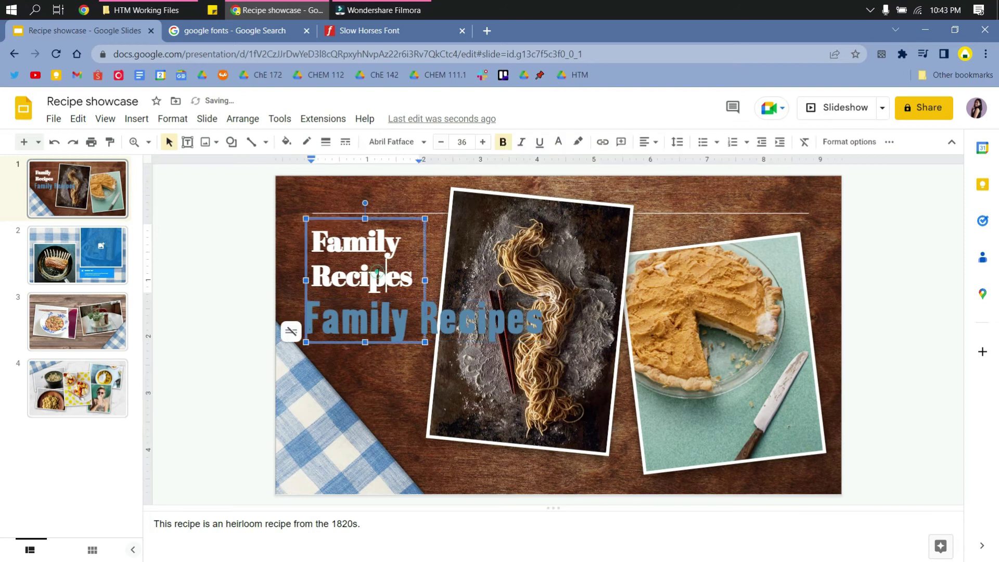
left_click(429, 269)
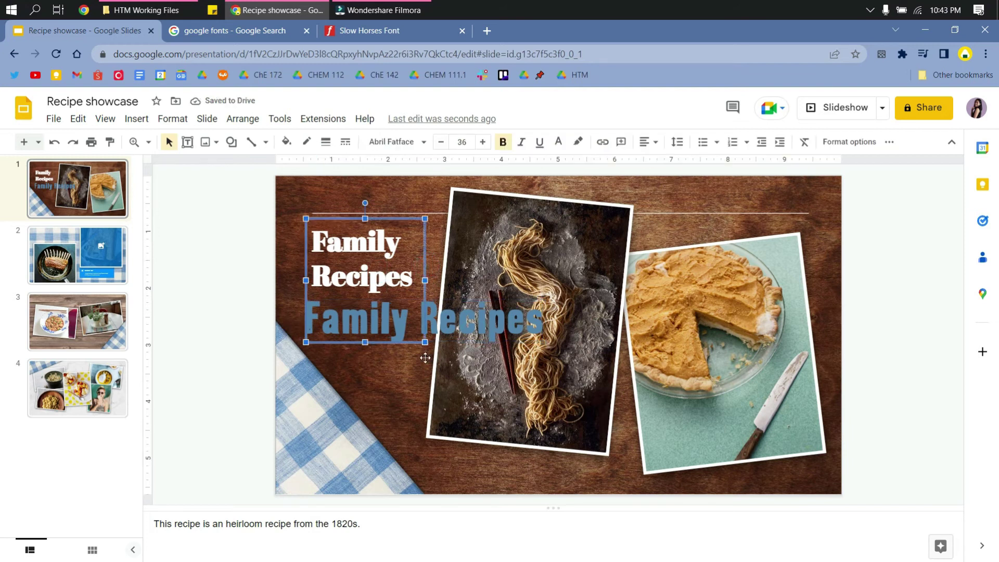
left_click(459, 331)
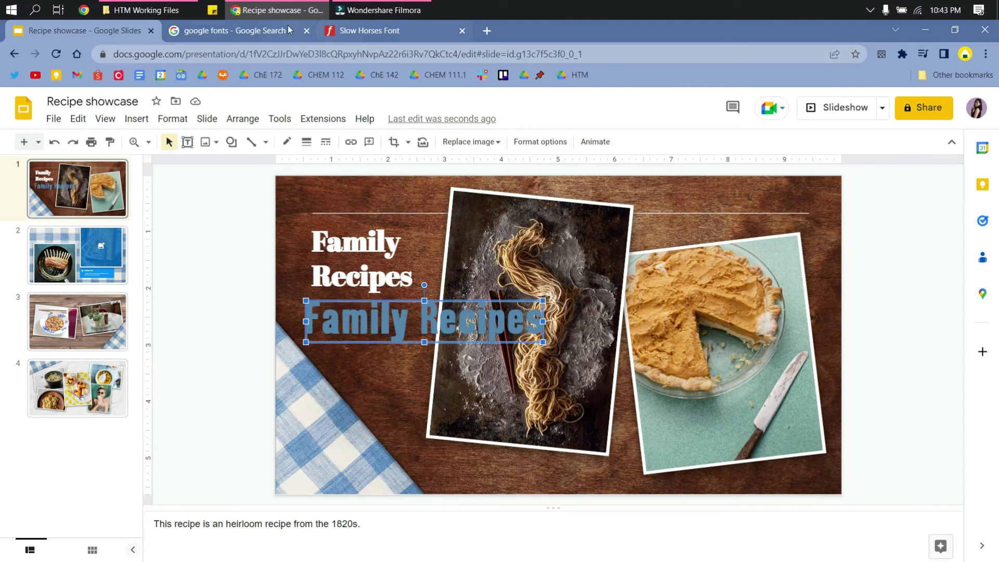
Back in the Slow Horses generator, change the text colour to white (FFFFFF)
left_click(266, 33)
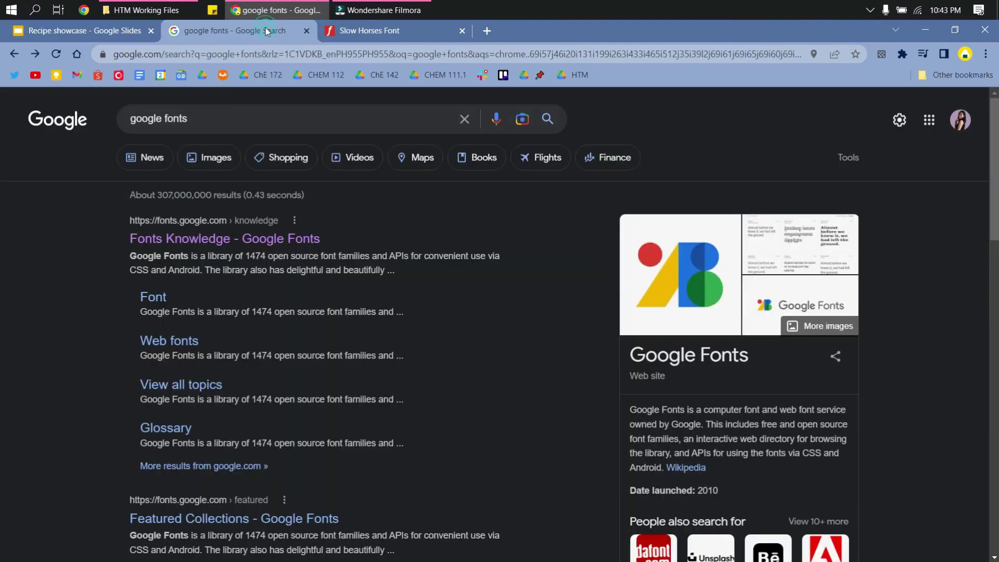
left_click(350, 32)
scroll(454, 429, "down", 3)
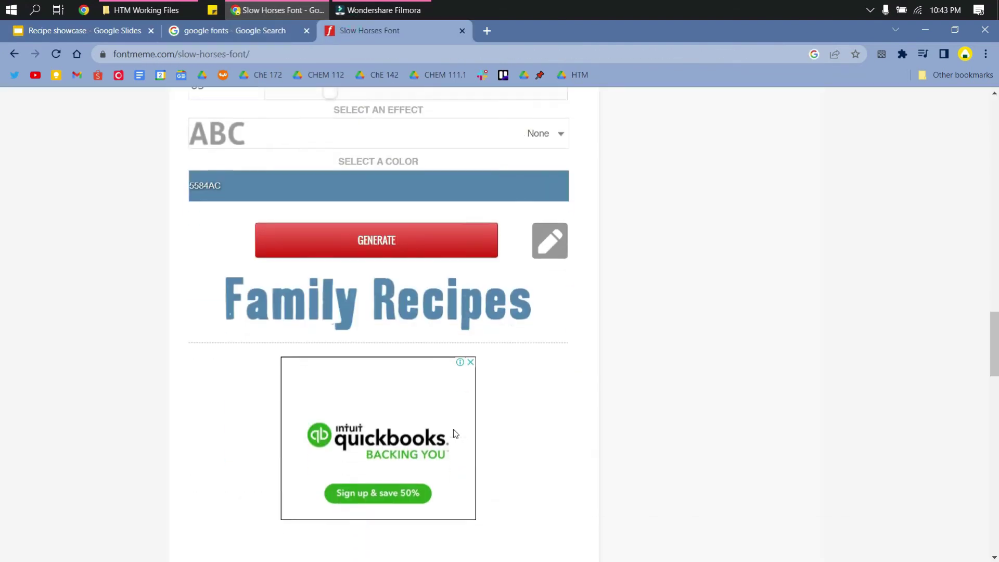
scroll(454, 429, "up", 3)
left_click(434, 335)
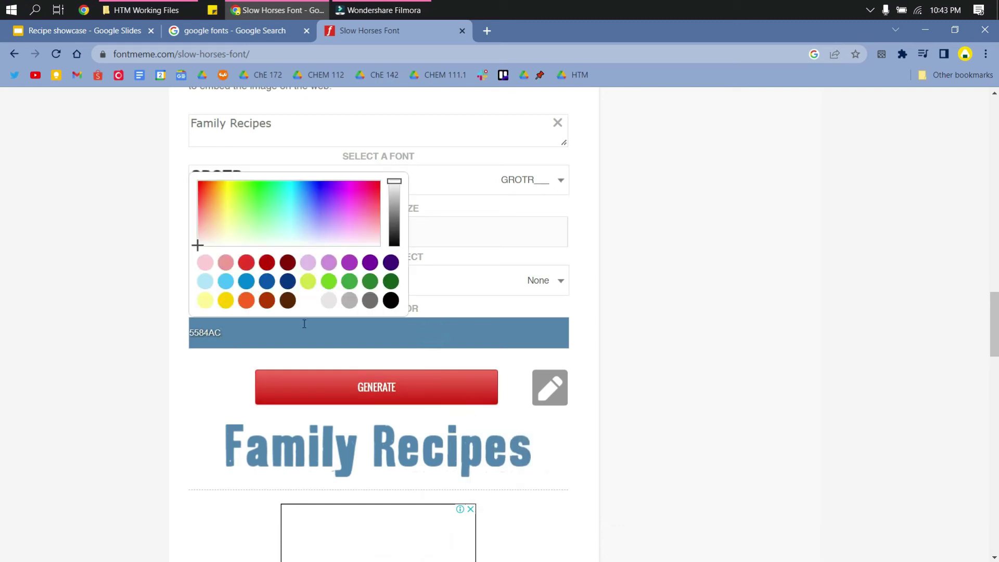
left_click(307, 301)
Regenerate the white Family Recipes graphic and copy the image
left_click(208, 371)
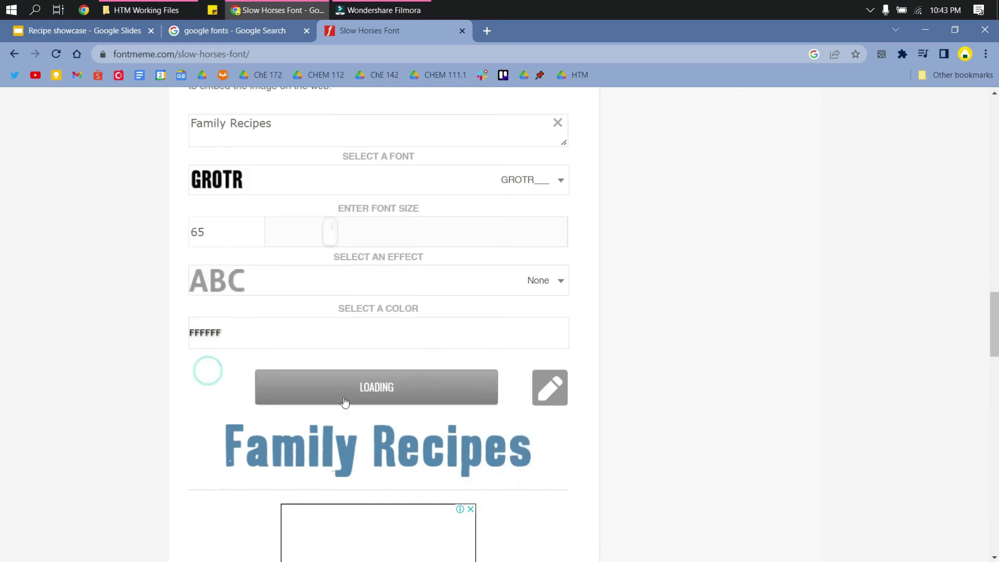
scroll(520, 406, "down", 1)
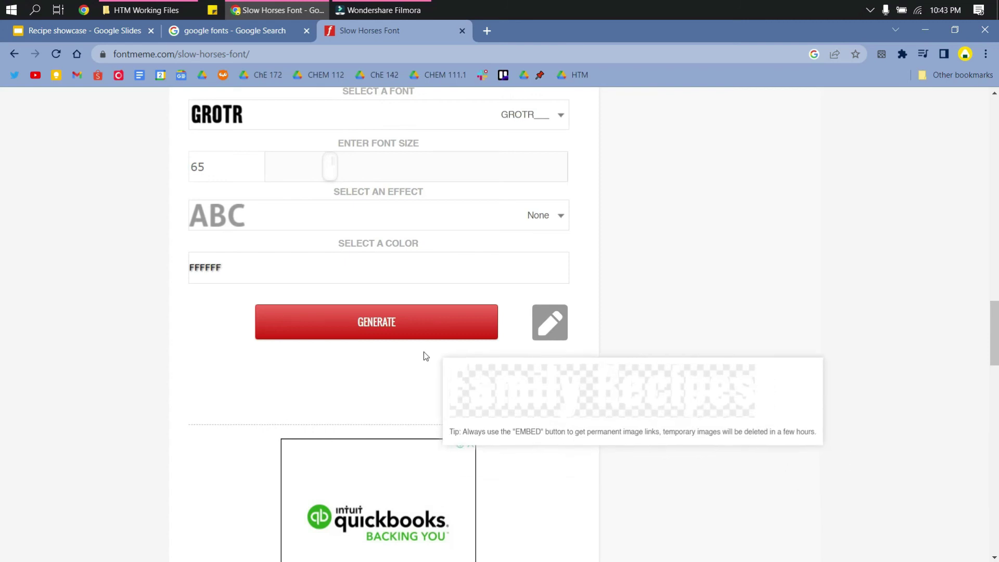
left_click(423, 331)
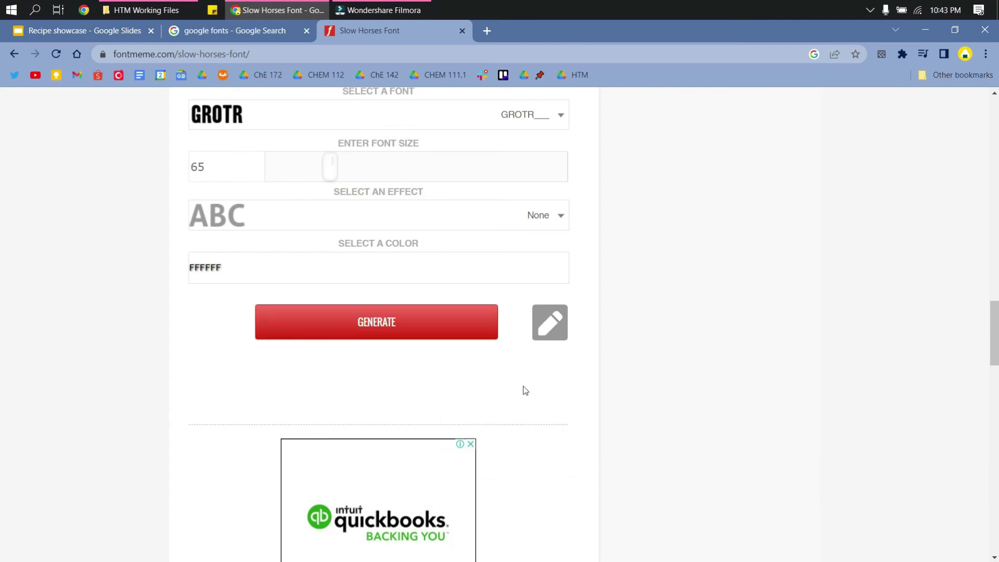
right_click(416, 383)
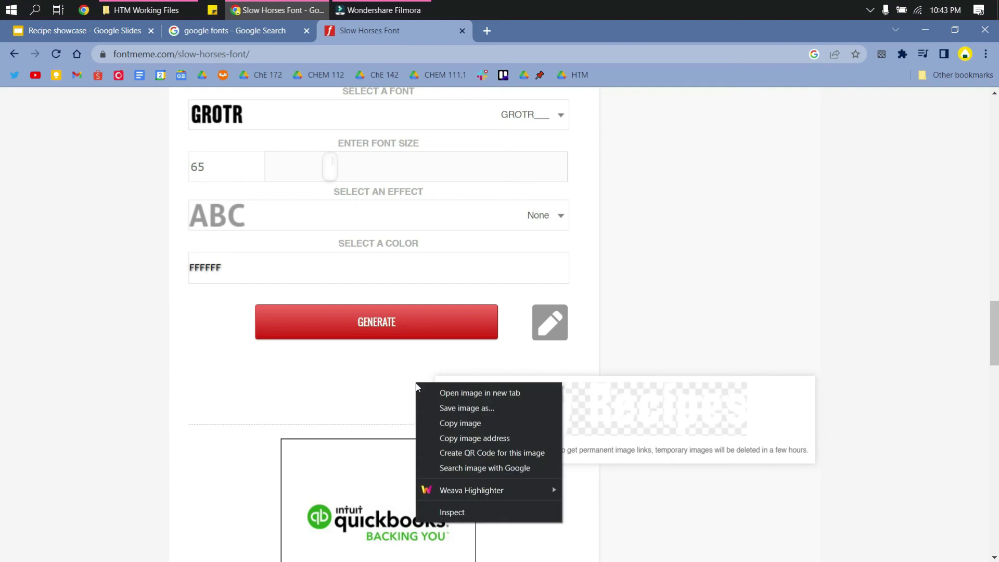
left_click(460, 423)
Paste the white graphic onto the slide, shrink it slightly, and place it below the blue one
left_click(98, 34)
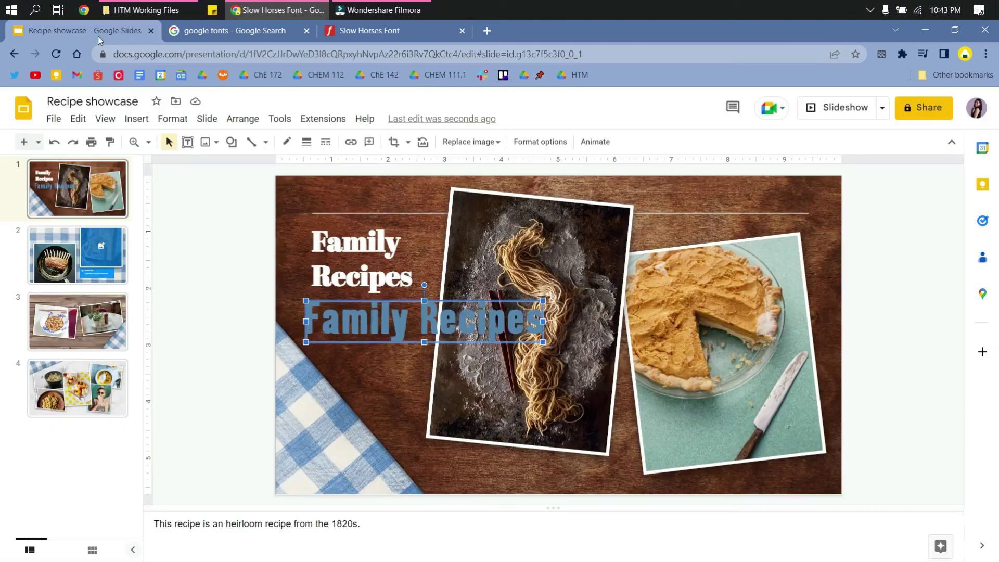
right_click(339, 399)
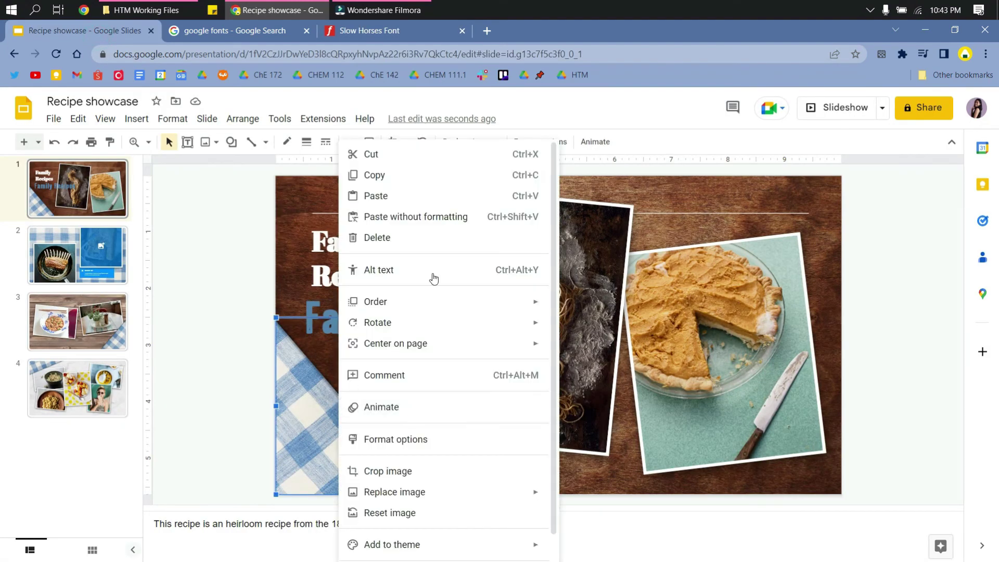
left_click(443, 196)
left_click_drag(471, 369, 392, 393)
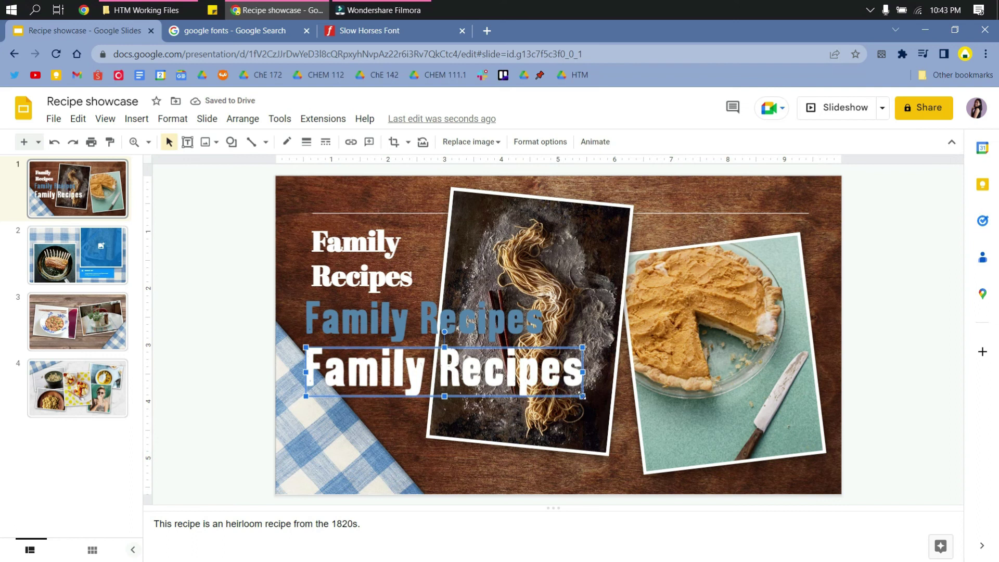
left_click_drag(579, 394, 505, 390)
left_click(435, 463)
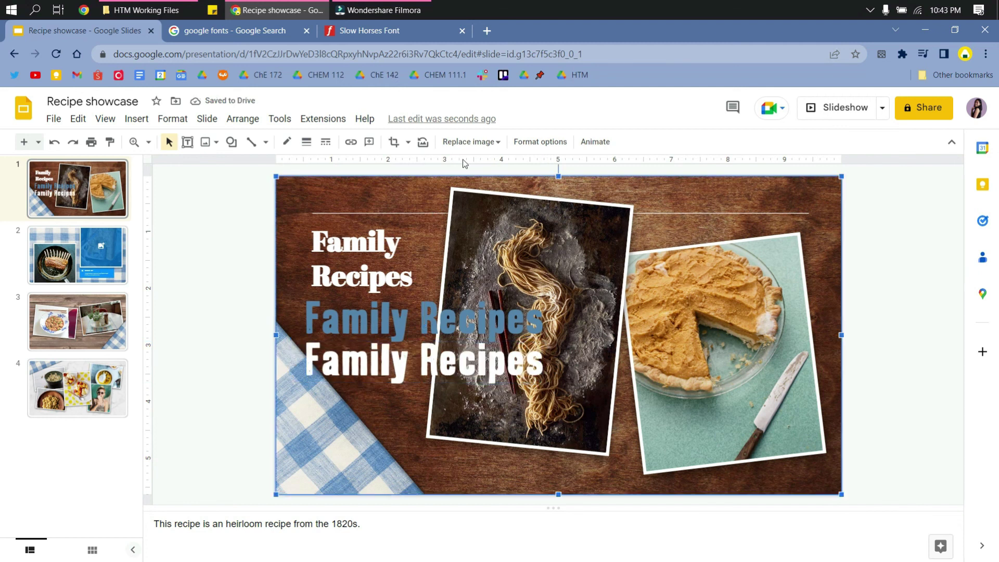
mouse_move(360, 4)
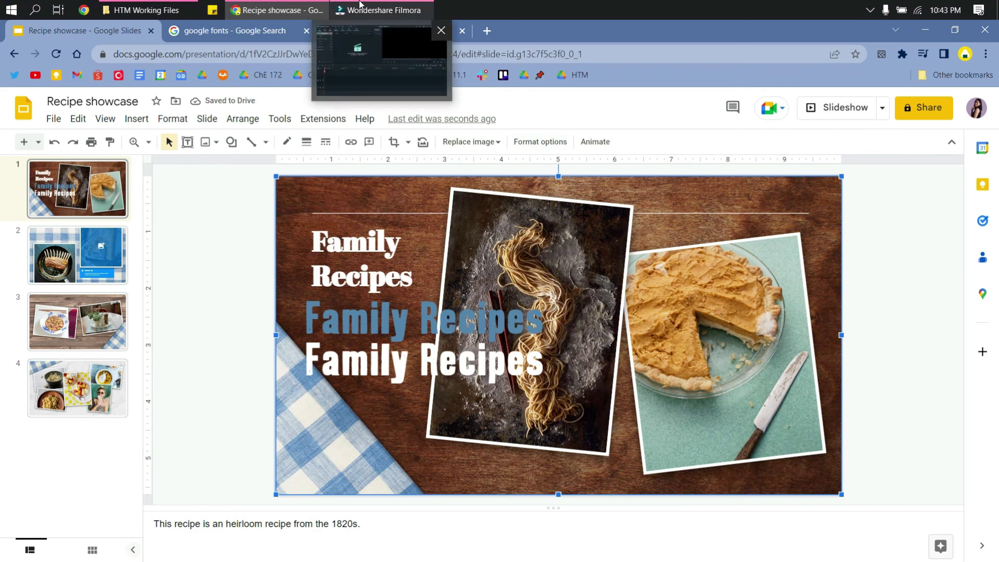